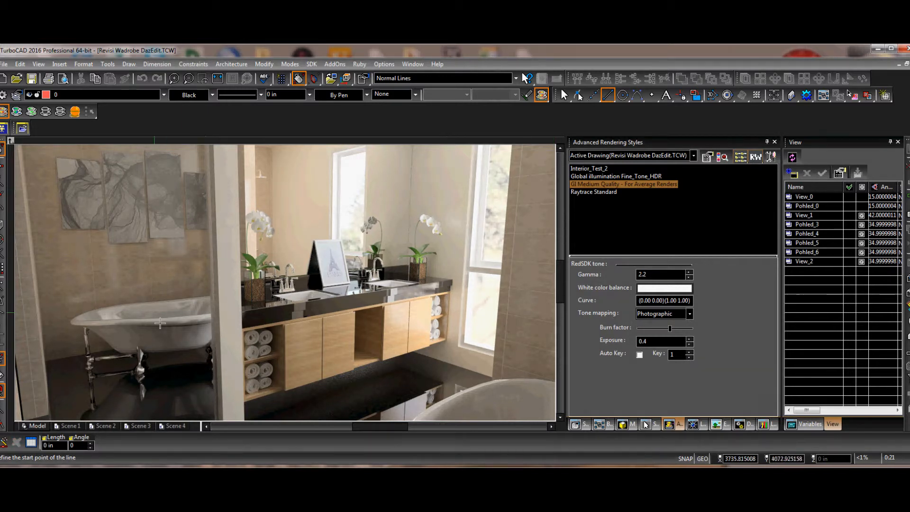
# Test the GI Medium Quality render style's gamma at 1, 2.2 and 1.8, and return it to 2.2
pyautogui.click(651, 275)
pyautogui.write('1')
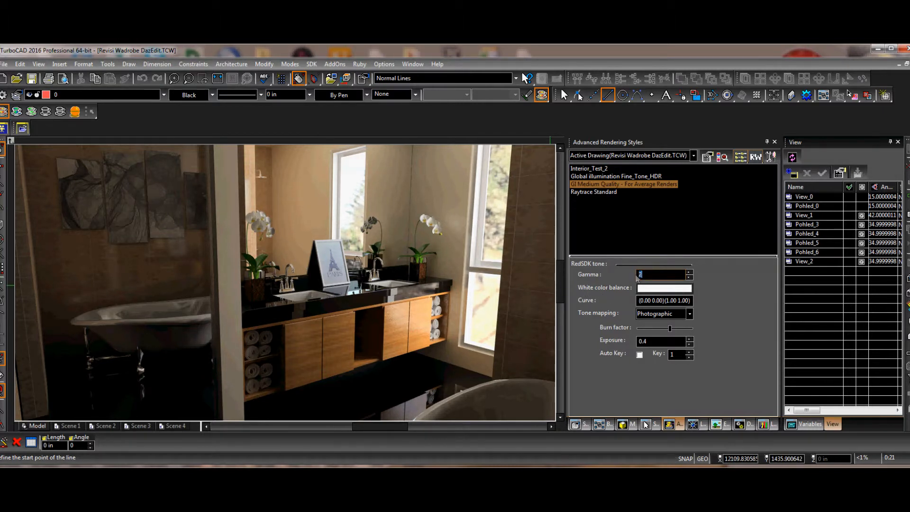
pyautogui.write('2.2')
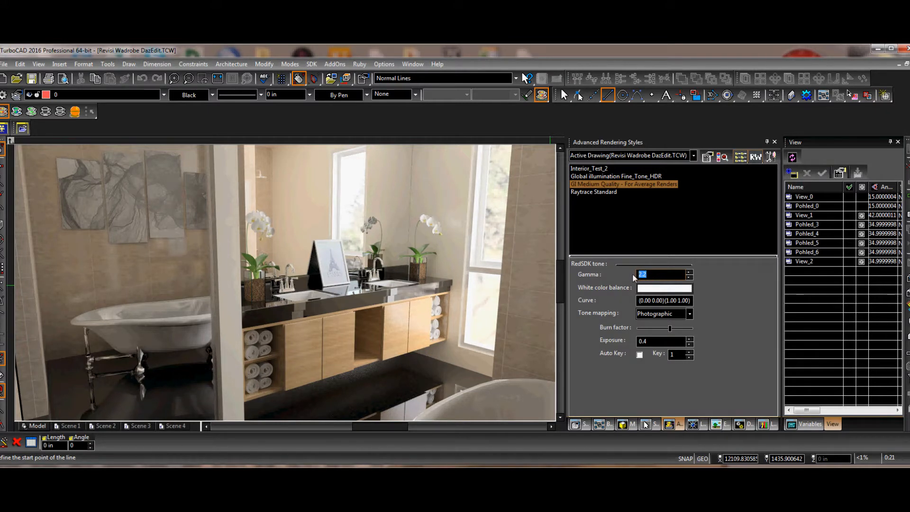
pyautogui.write('1.8')
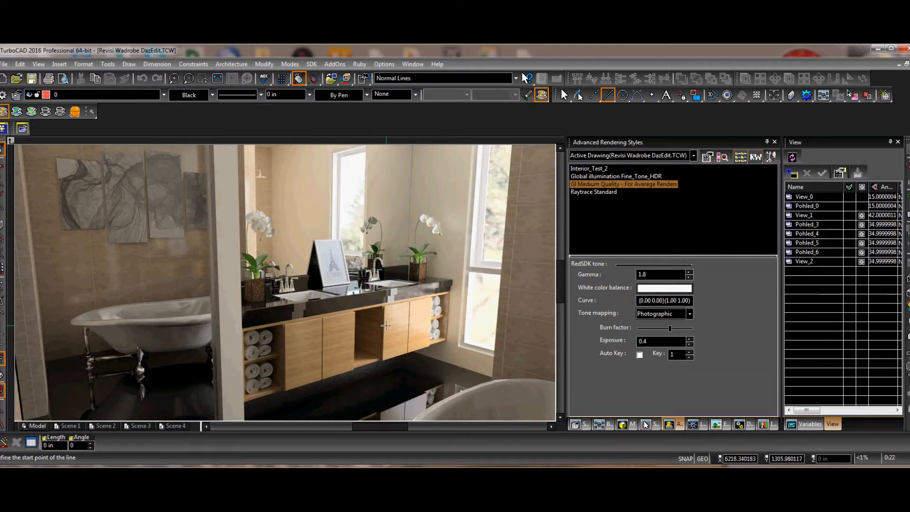
pyautogui.doubleClick(649, 274)
pyautogui.write('2')
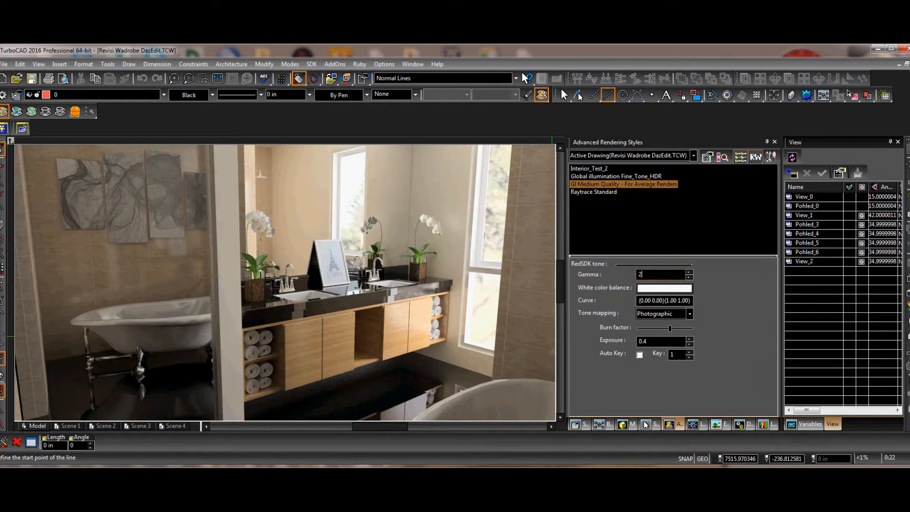
pyautogui.write('.2')
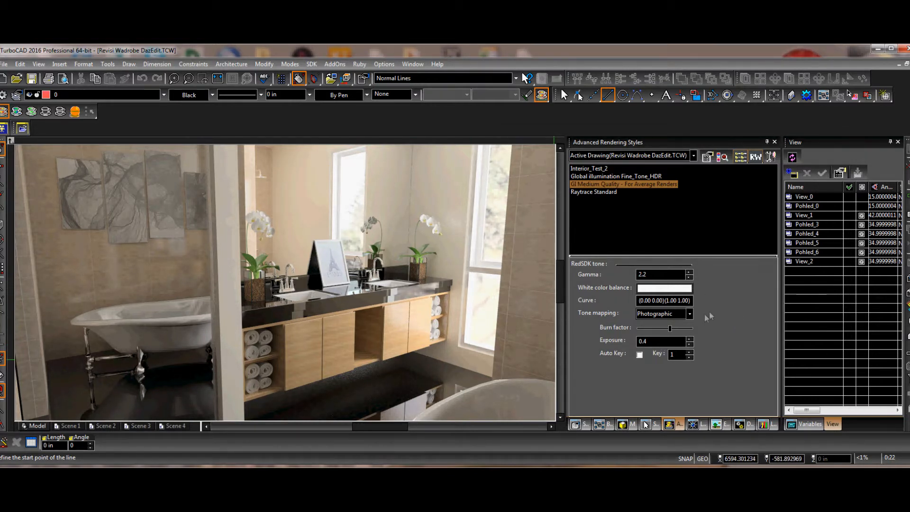
# Try Neutral and Clamp tone mapping on the bathroom render
pyautogui.click(690, 314)
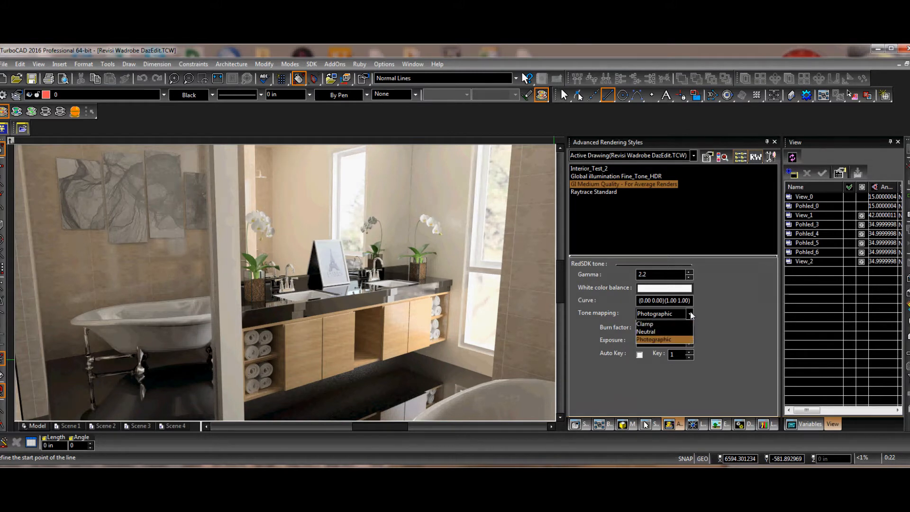
pyautogui.click(668, 333)
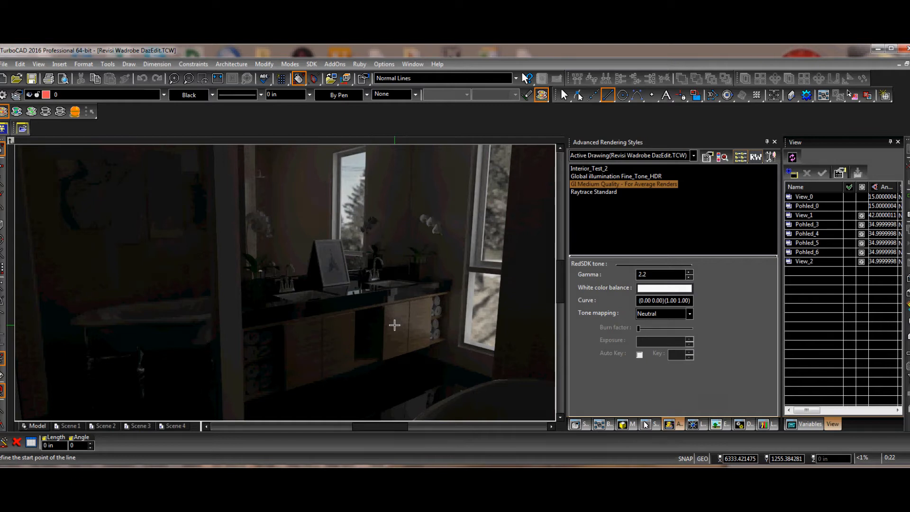
pyautogui.click(689, 313)
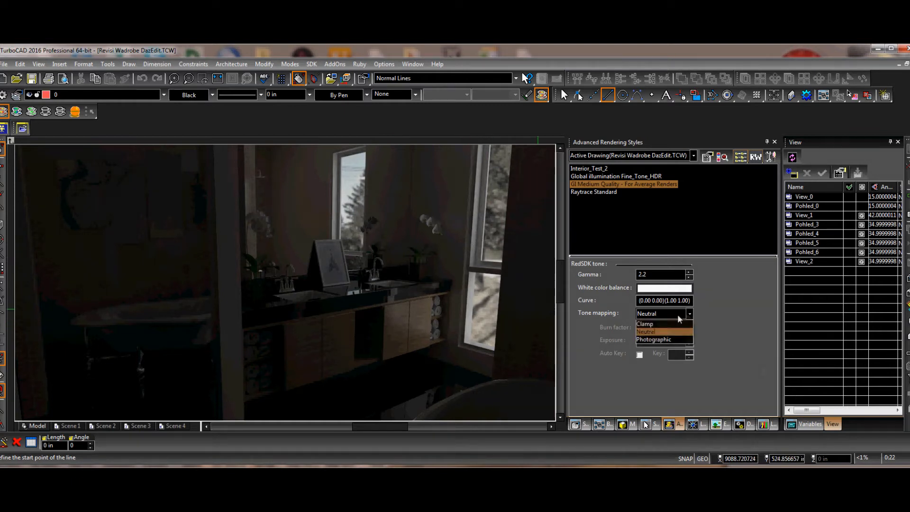
pyautogui.click(673, 323)
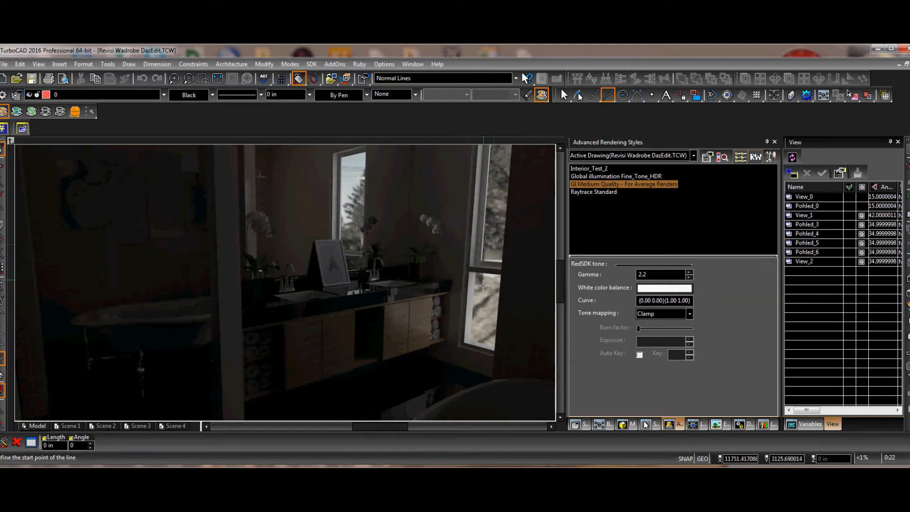
# Bring up the ColorPic colour sampler over the drawing, and minimize it
pyautogui.moveTo(660, 466); pyautogui.dragTo(686, 129)
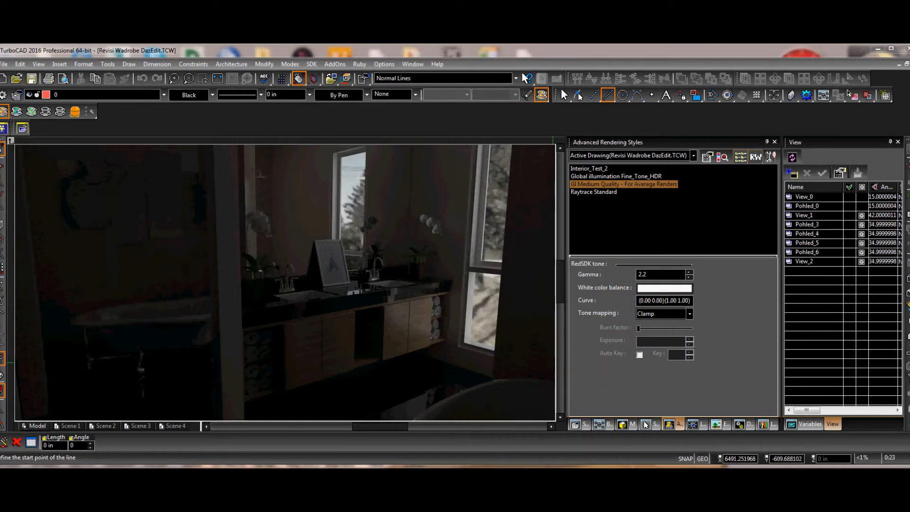
pyautogui.moveTo(744, 179); pyautogui.dragTo(728, 161)
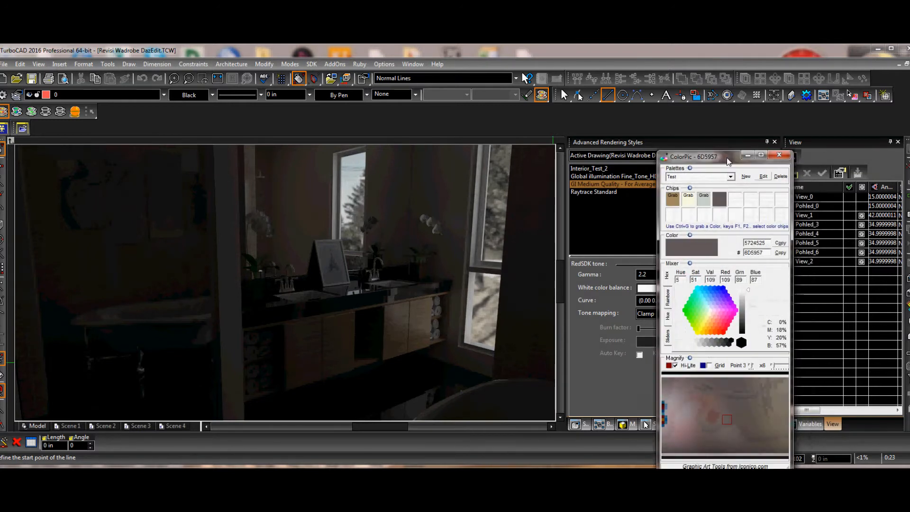
pyautogui.click(747, 155)
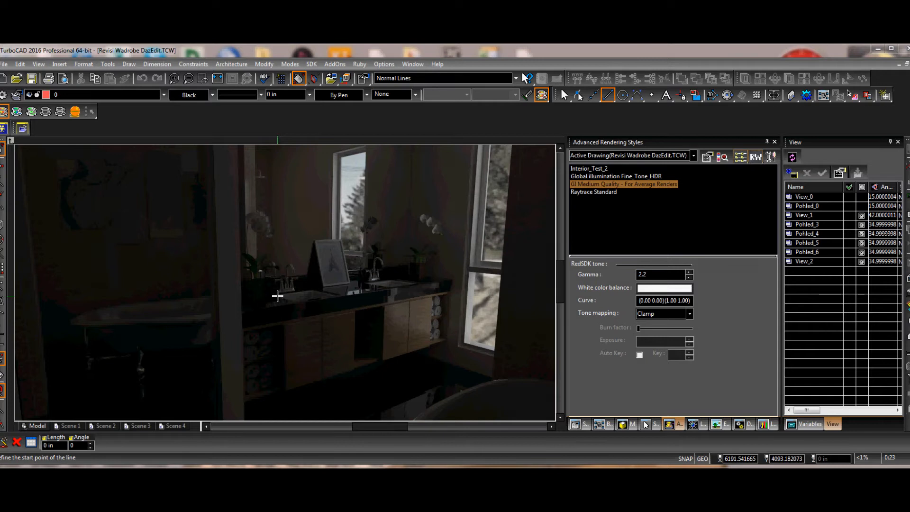
# Alternate the tone mapping between Neutral and Clamp for comparison, and restore it to Photographic
pyautogui.click(689, 313)
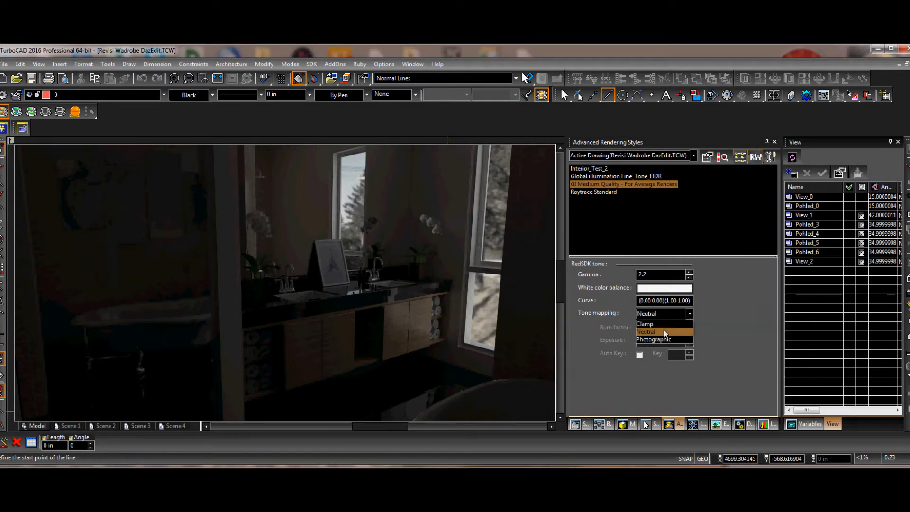
pyautogui.click(664, 331)
pyautogui.click(688, 314)
pyautogui.click(649, 325)
pyautogui.click(689, 314)
pyautogui.click(656, 333)
pyautogui.click(688, 314)
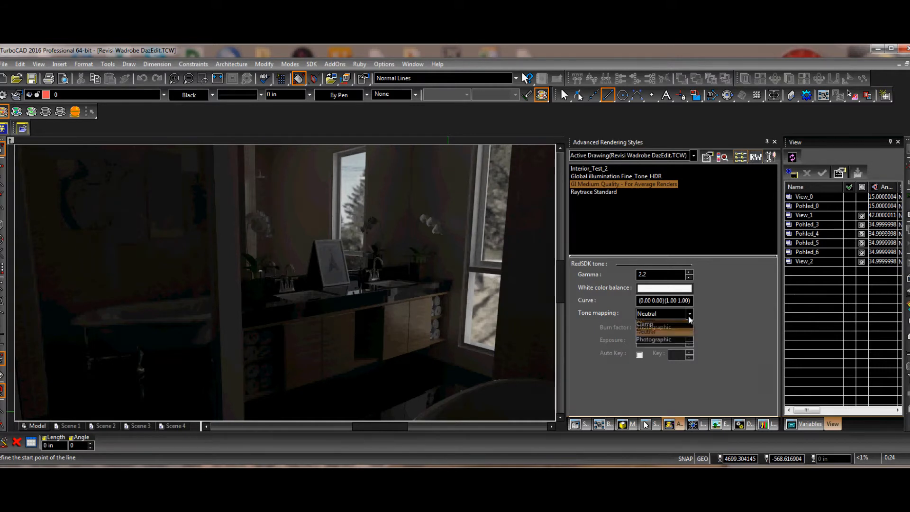
pyautogui.click(655, 339)
pyautogui.click(655, 339)
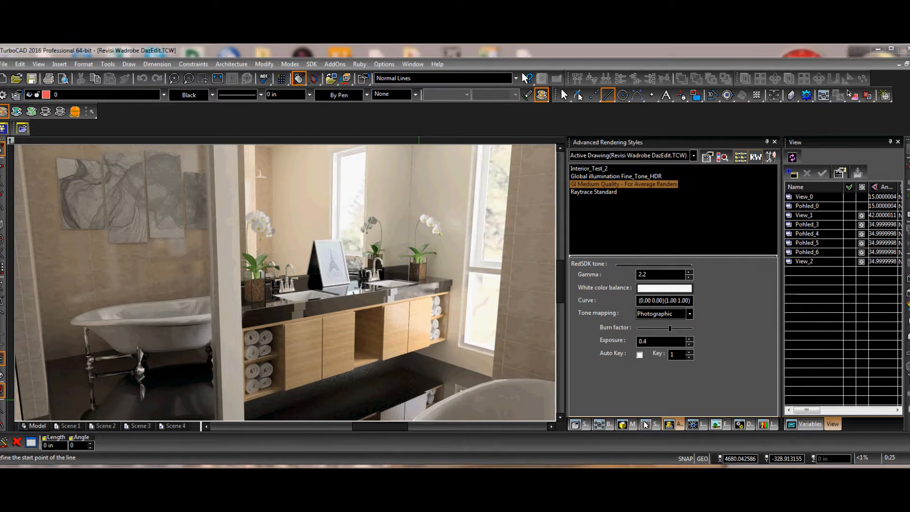
# Switch to the browser to view the forum post's bathroom render screenshot, and minimize the browser
pyautogui.hotkey('alt', 'Tab')
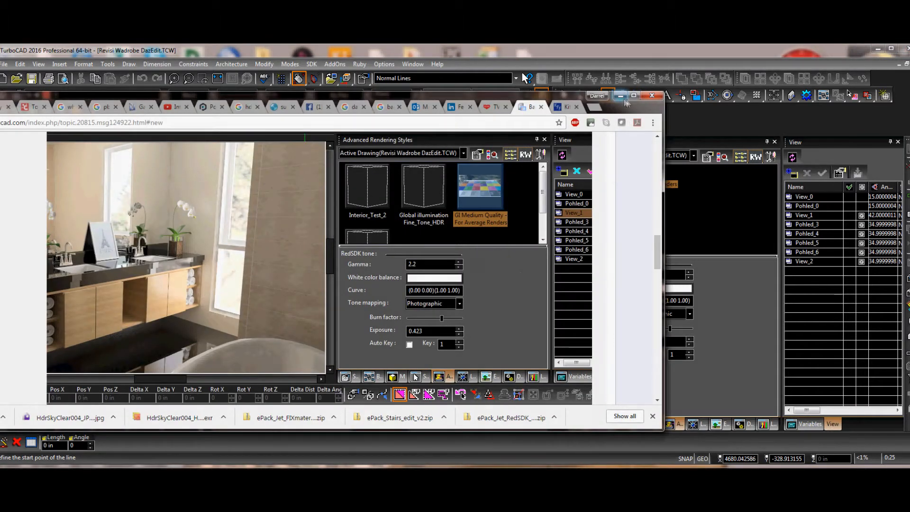
pyautogui.click(621, 97)
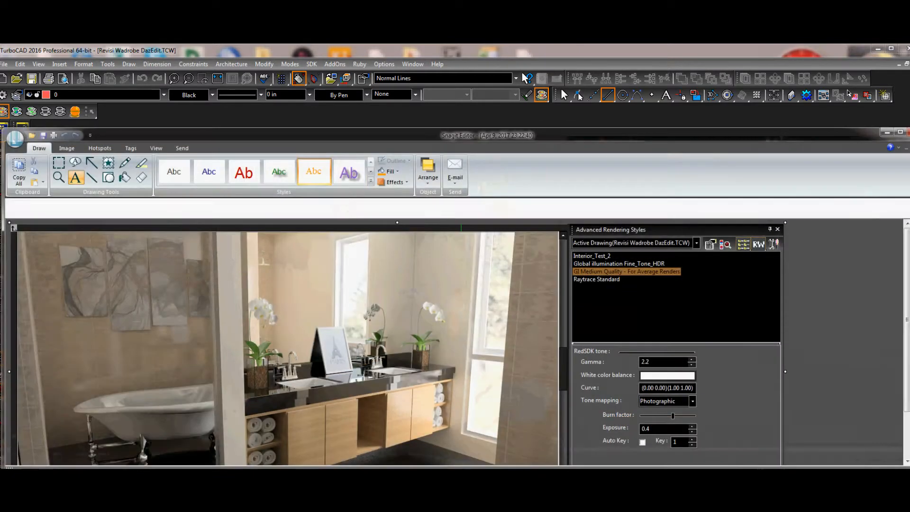
# Position Snagit Editor over the drawing and view the bedroom render capture and the calibrated Gamma 2.2 bathroom render capture
pyautogui.moveTo(573, 134); pyautogui.dragTo(419, 90)
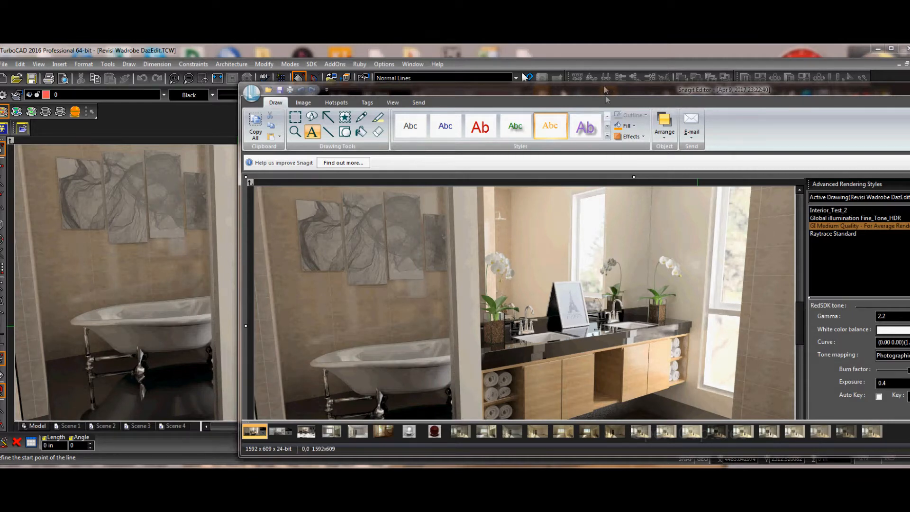
pyautogui.moveTo(604, 91); pyautogui.dragTo(430, 89)
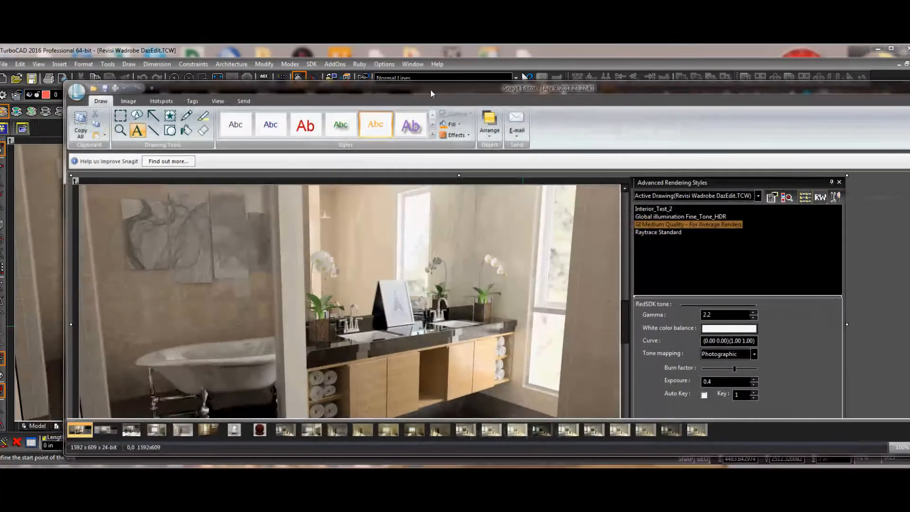
pyautogui.click(102, 429)
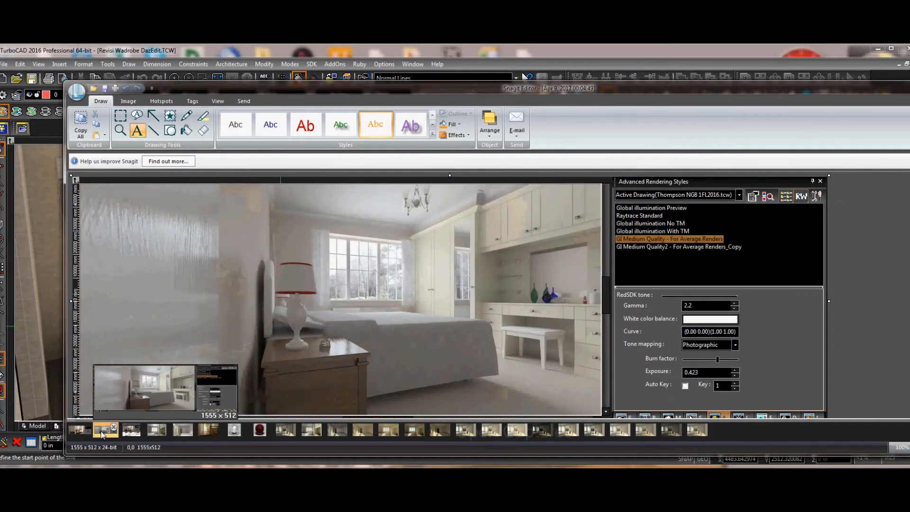
pyautogui.click(130, 431)
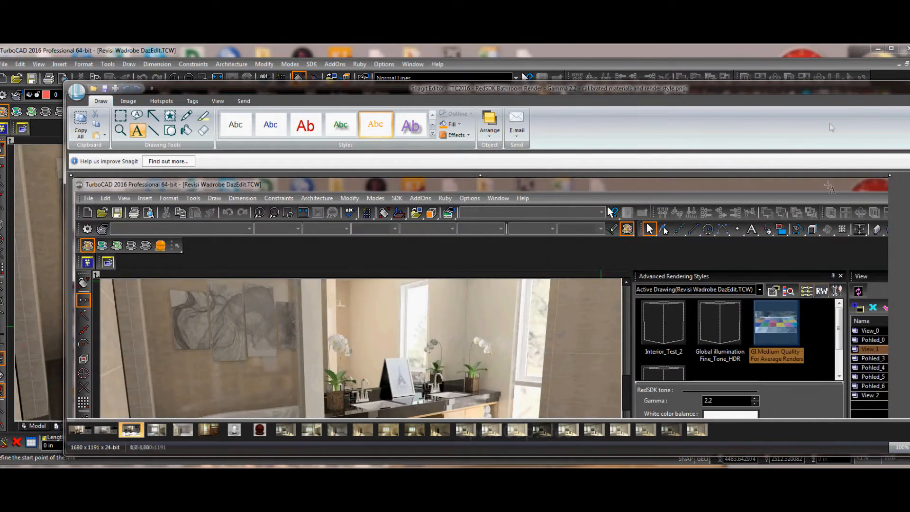
# Compare the calibrated bathroom capture and its tone settings with the current render, and move Snagit Editor out of the way
pyautogui.moveTo(769, 88); pyautogui.dragTo(567, 120)
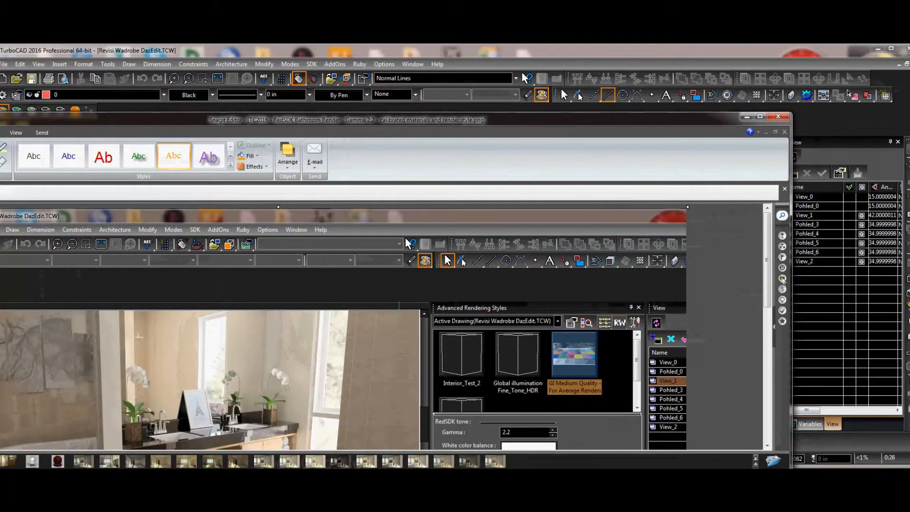
pyautogui.scroll(-3, 767, 317)
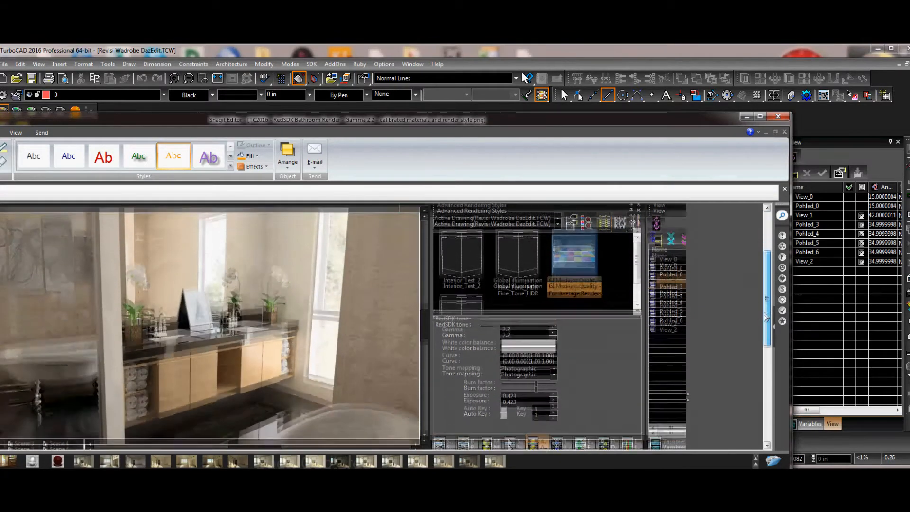
pyautogui.moveTo(766, 316); pyautogui.dragTo(766, 323)
pyautogui.moveTo(103, 121); pyautogui.dragTo(492, 95)
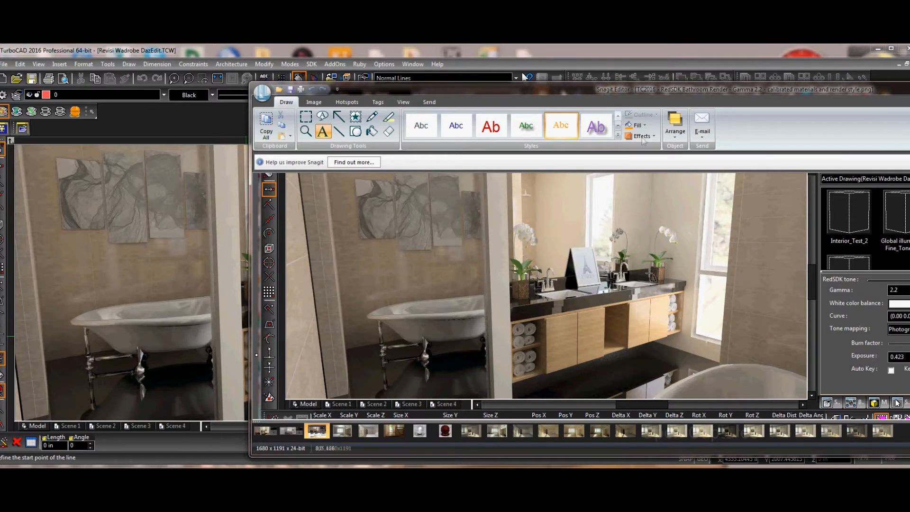
pyautogui.moveTo(612, 89); pyautogui.dragTo(416, 401)
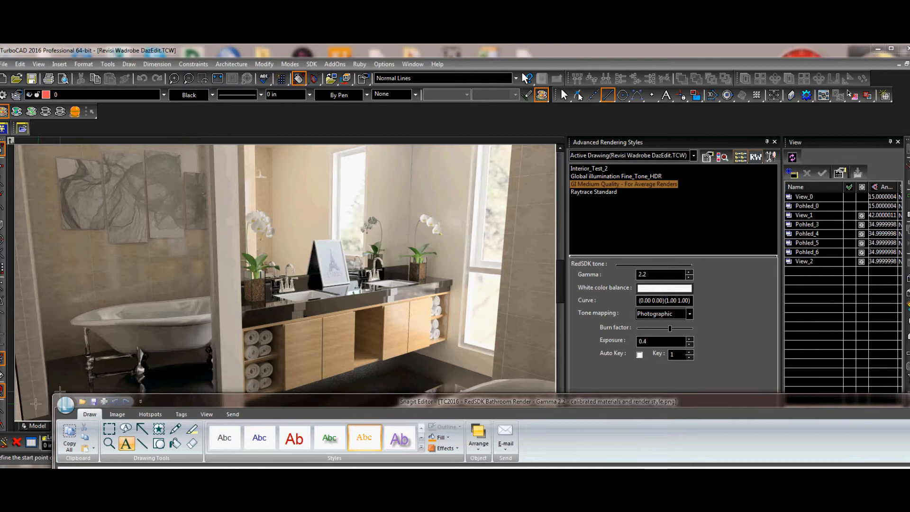
pyautogui.moveTo(308, 396); pyautogui.dragTo(328, 438)
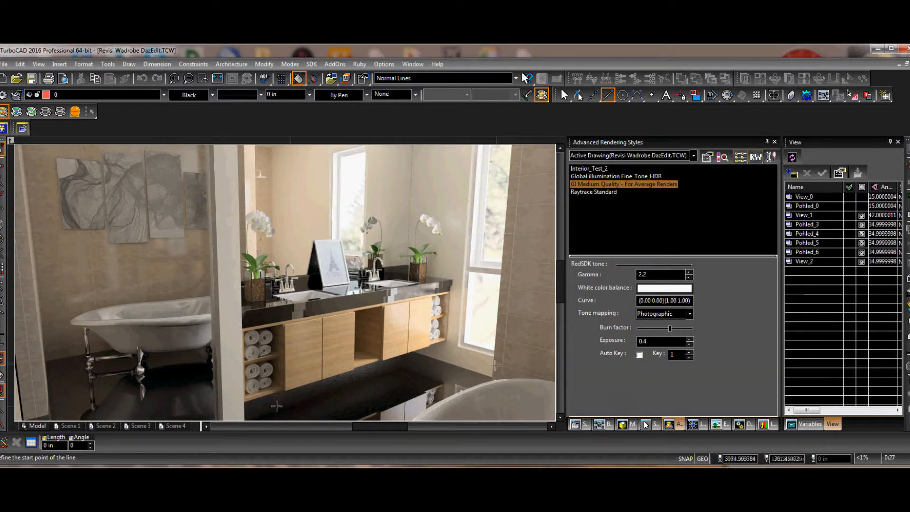
# Open the GI Medium Quality style in the RedSDK Render Manager and position its window over the drawing
pyautogui.rightClick(592, 184)
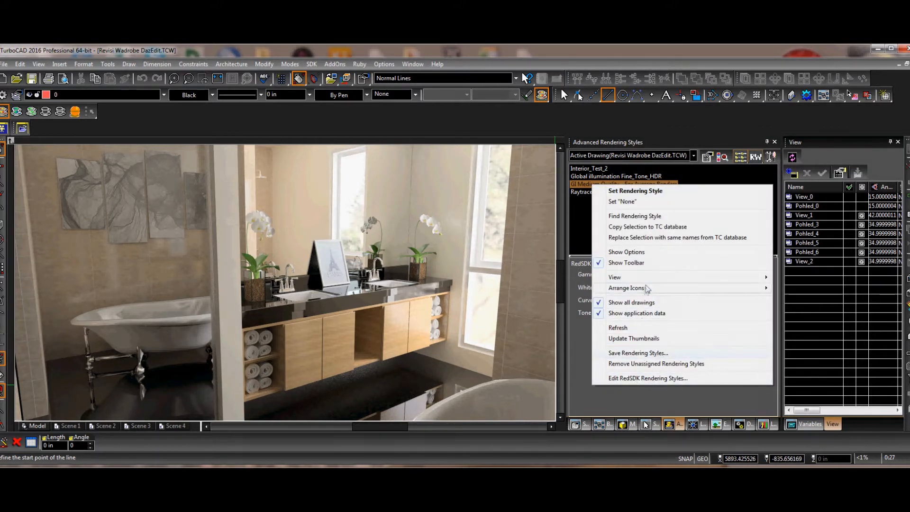
pyautogui.click(637, 378)
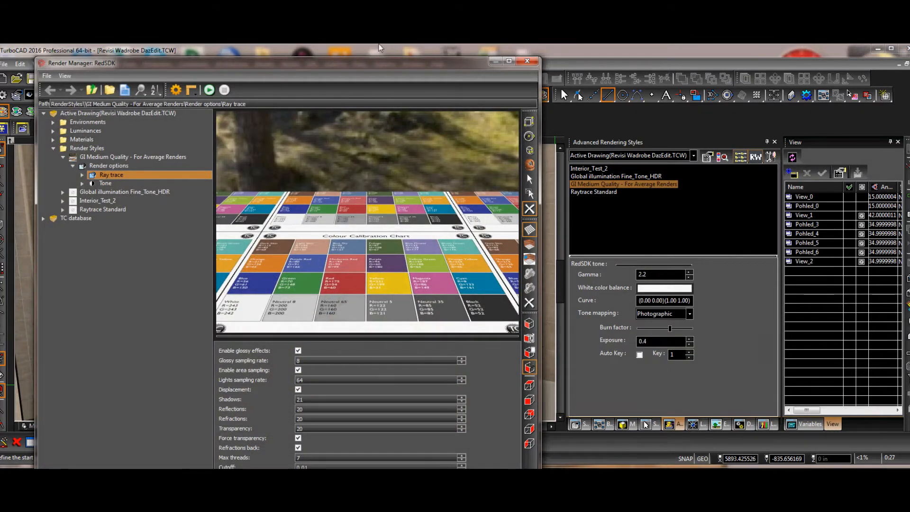
pyautogui.moveTo(363, 67); pyautogui.dragTo(391, 62)
pyautogui.moveTo(411, 55); pyautogui.dragTo(413, 53)
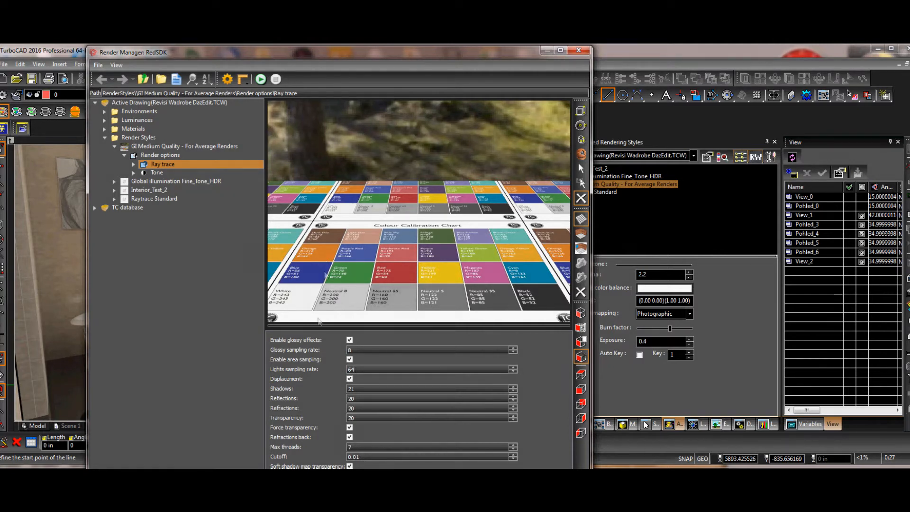
# Bring ColorPic beside the Render Manager to examine the colour calibration chart in the preview
pyautogui.moveTo(673, 467); pyautogui.dragTo(749, 109)
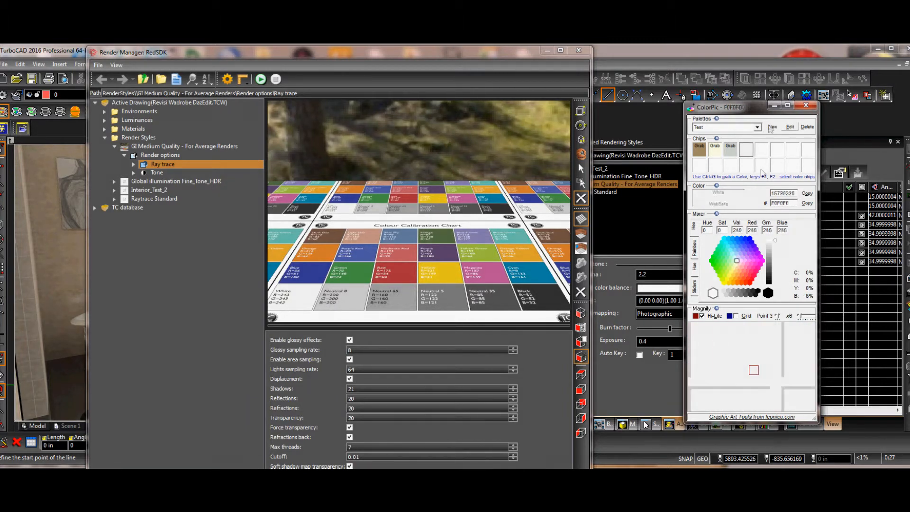
pyautogui.moveTo(753, 107); pyautogui.dragTo(181, 118)
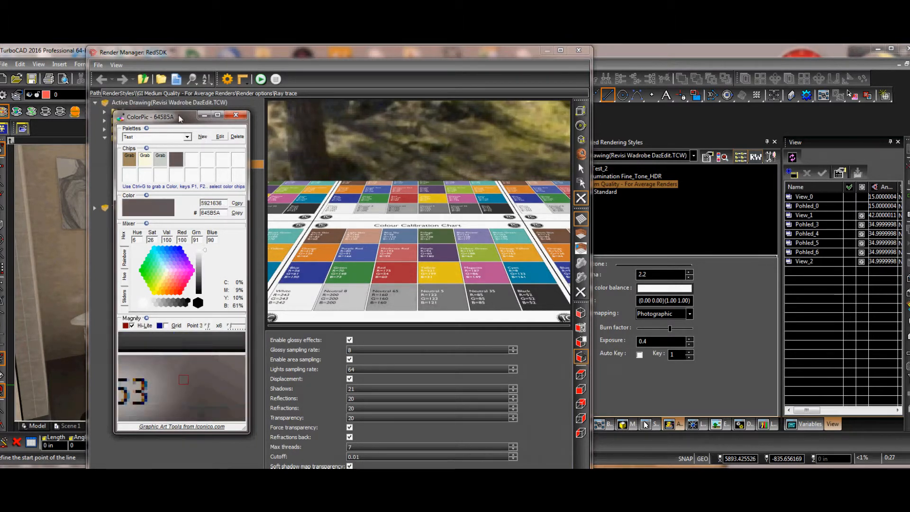
pyautogui.moveTo(182, 122); pyautogui.dragTo(278, 122)
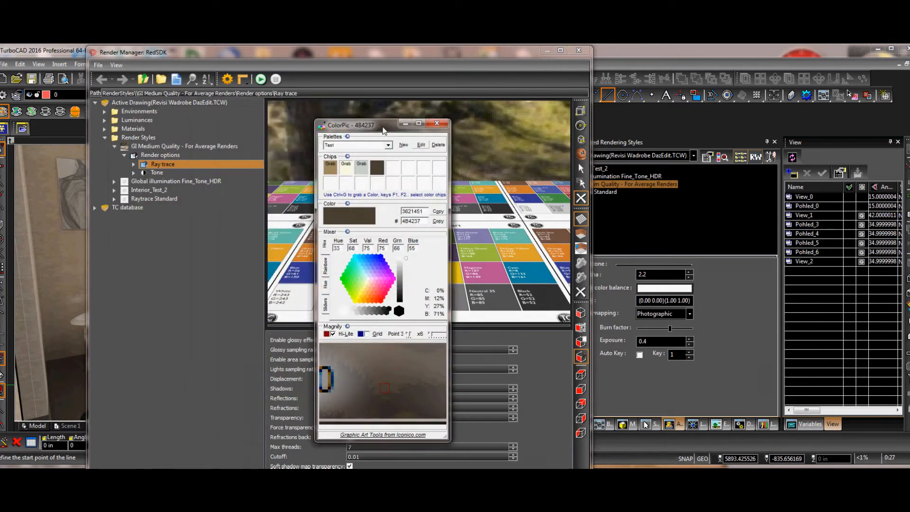
# View the style's Tone settings, move ColorPic off the Render Manager, and expand the Ray trace settings
pyautogui.click(164, 174)
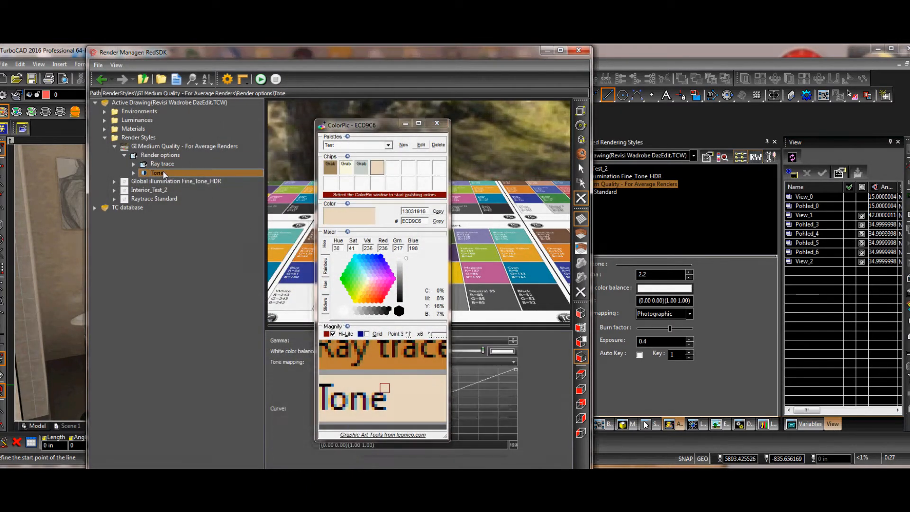
pyautogui.moveTo(372, 127); pyautogui.dragTo(670, 124)
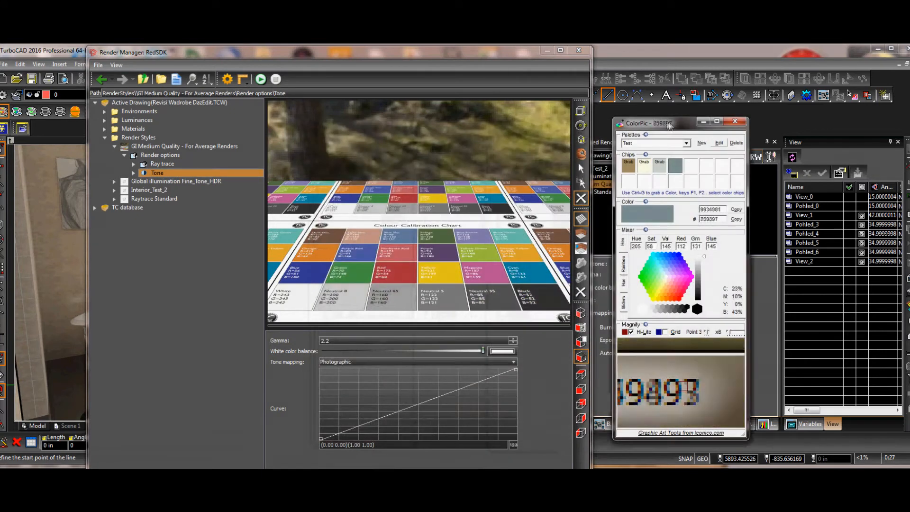
pyautogui.doubleClick(161, 164)
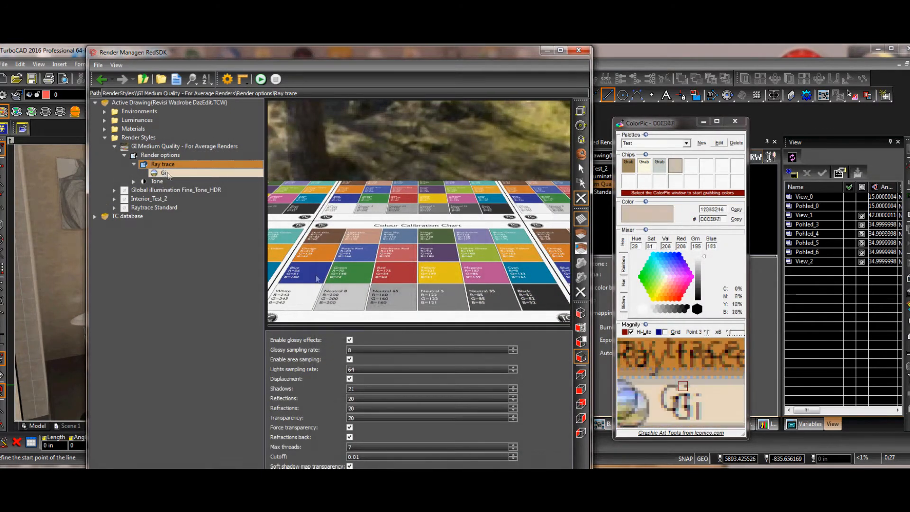
# Review the Ray trace Gi settings and the Tone and Photographic settings of the GI Medium Quality style
pyautogui.click(166, 175)
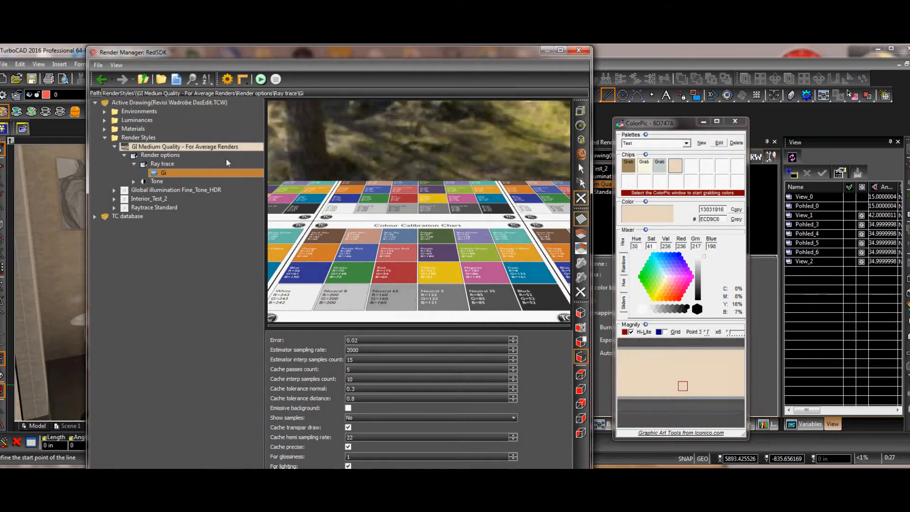
pyautogui.click(153, 182)
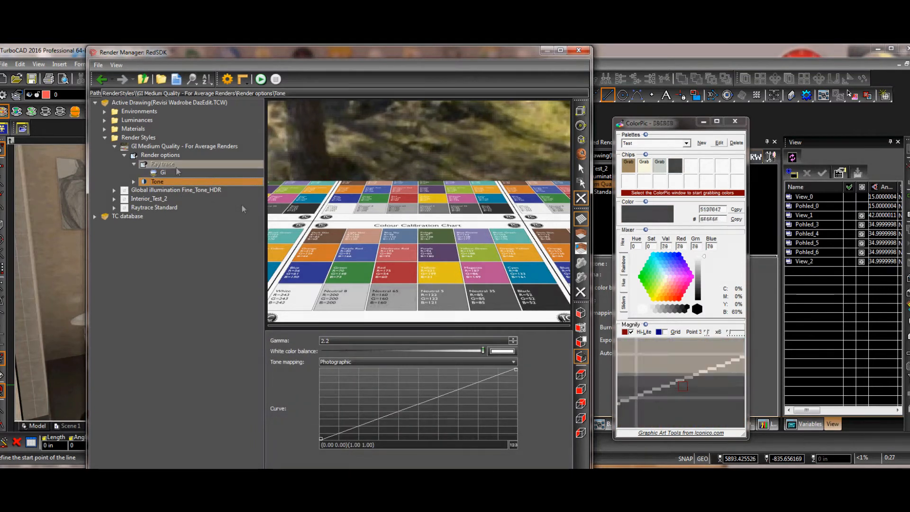
pyautogui.doubleClick(165, 183)
pyautogui.click(178, 190)
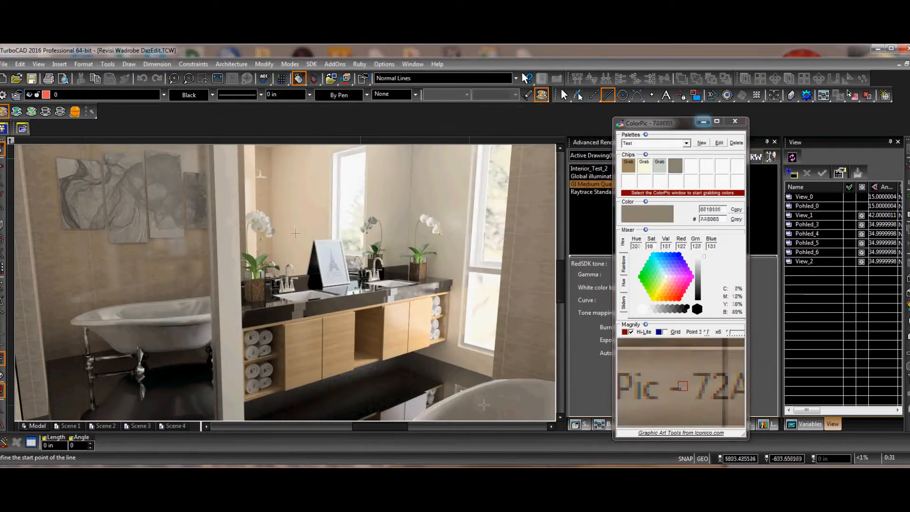
# Minimise ColorPic and compare the bathroom render with Auto Key on and off
pyautogui.click(703, 122)
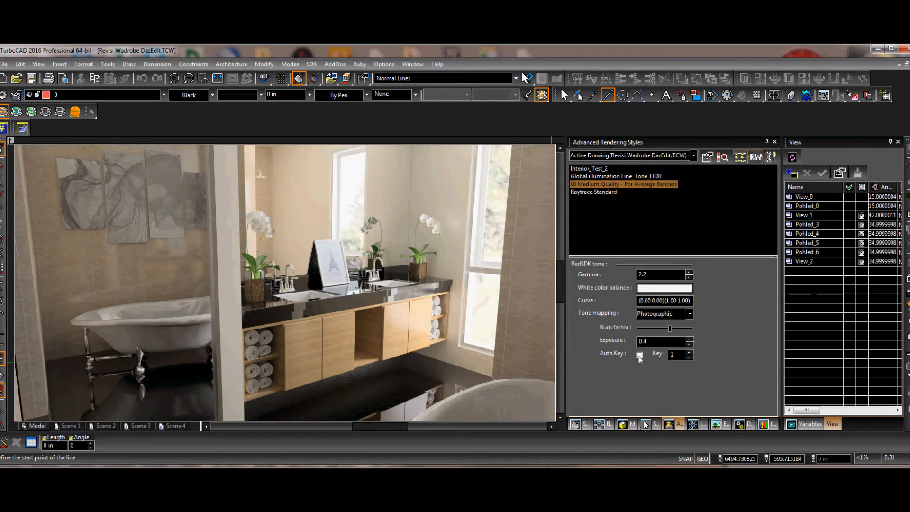
pyautogui.click(639, 354)
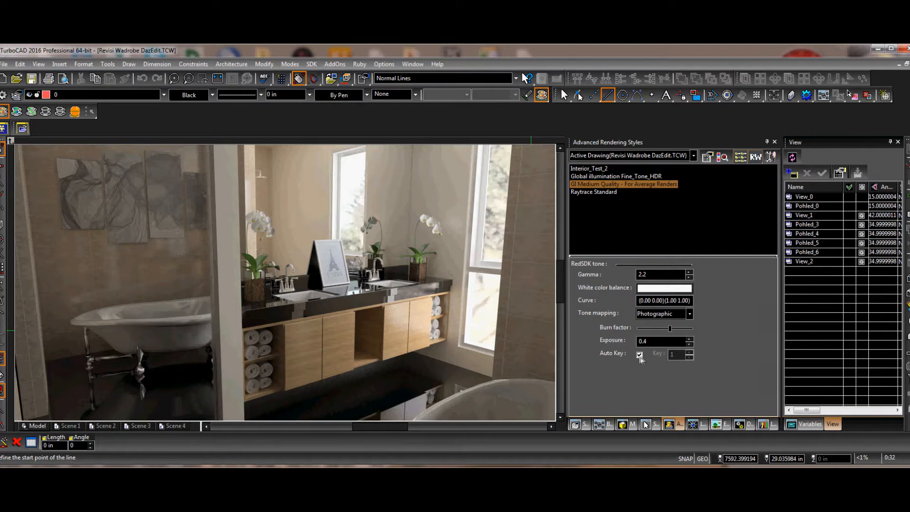
pyautogui.click(639, 354)
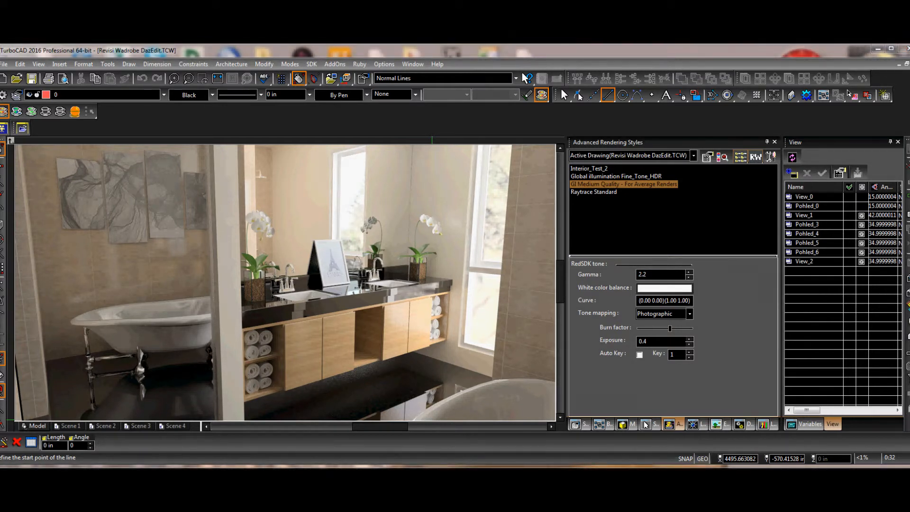
# Copy the S curve values from RedSDK curves.txt and set the tone curve to (0.0 0.0)(0.3 0.4)(0.6 0.85)(1.0 1.0)
pyautogui.moveTo(390, 467); pyautogui.dragTo(382, 372)
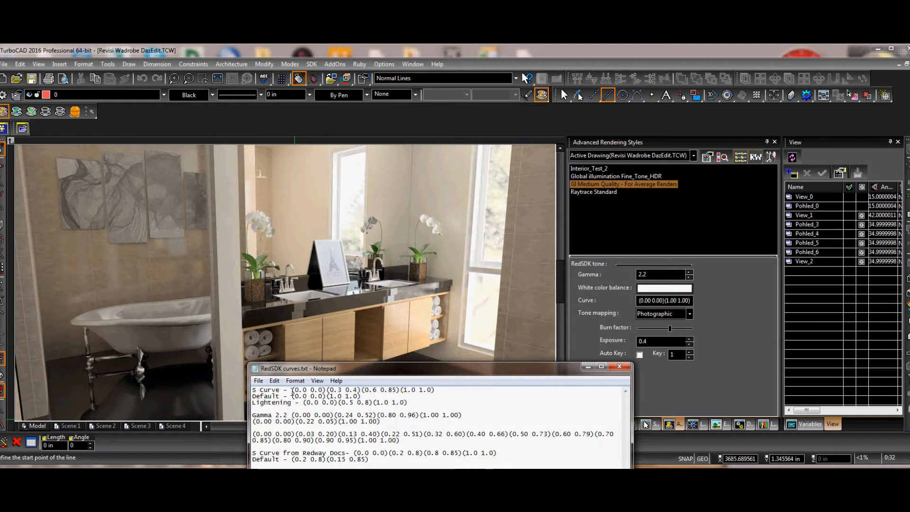
pyautogui.moveTo(292, 389); pyautogui.dragTo(436, 389)
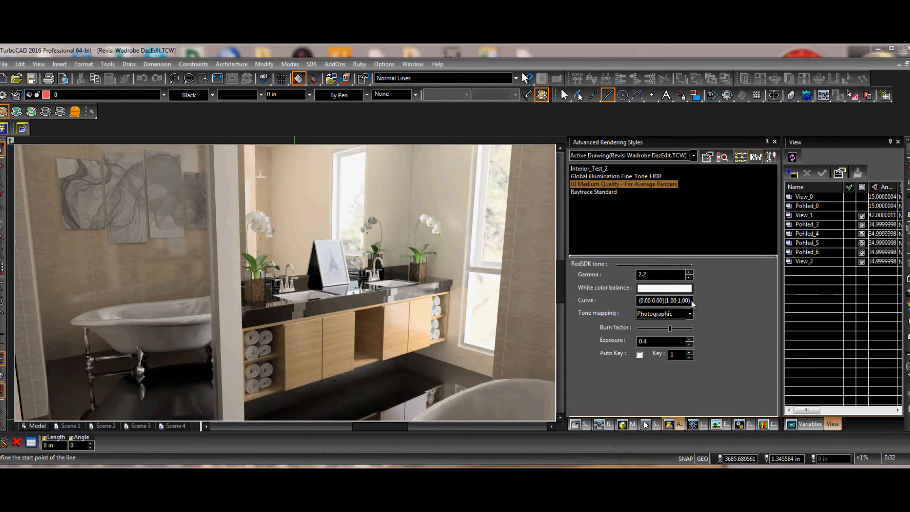
pyautogui.moveTo(691, 300); pyautogui.dragTo(629, 301)
pyautogui.hotkey('ctrl', 'v')
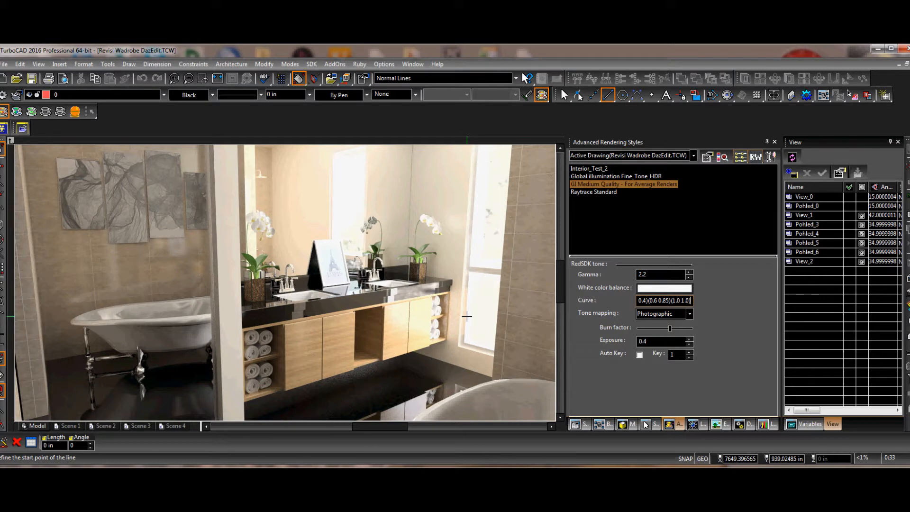
# Switch Auto Key on and off twice to compare the render with the S curve applied
pyautogui.click(640, 354)
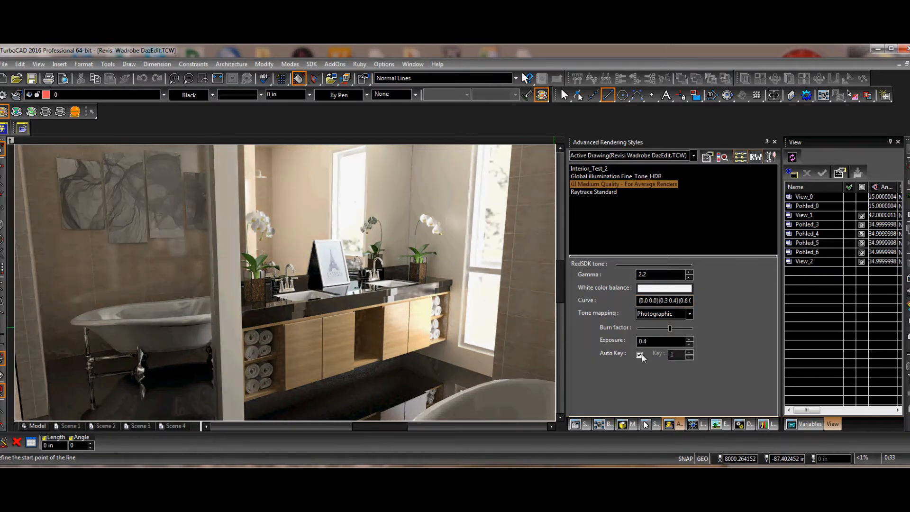
pyautogui.click(640, 354)
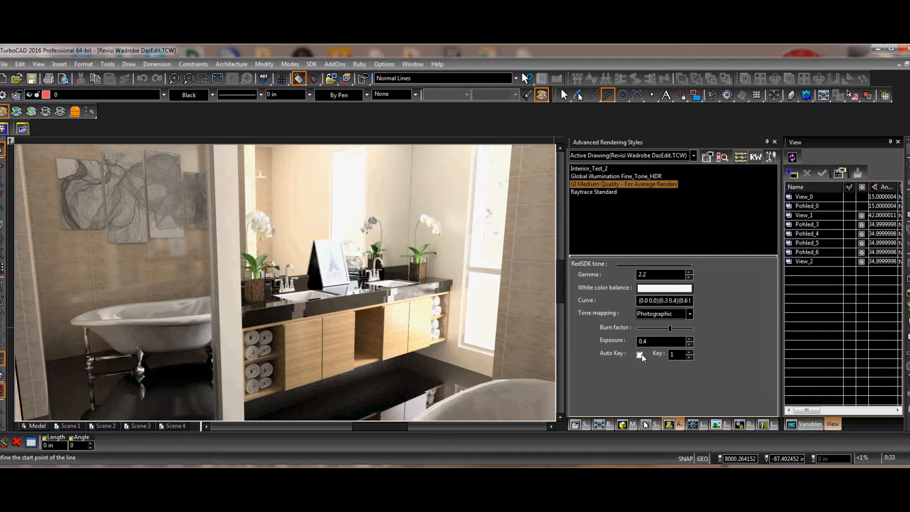
pyautogui.click(640, 355)
pyautogui.click(640, 354)
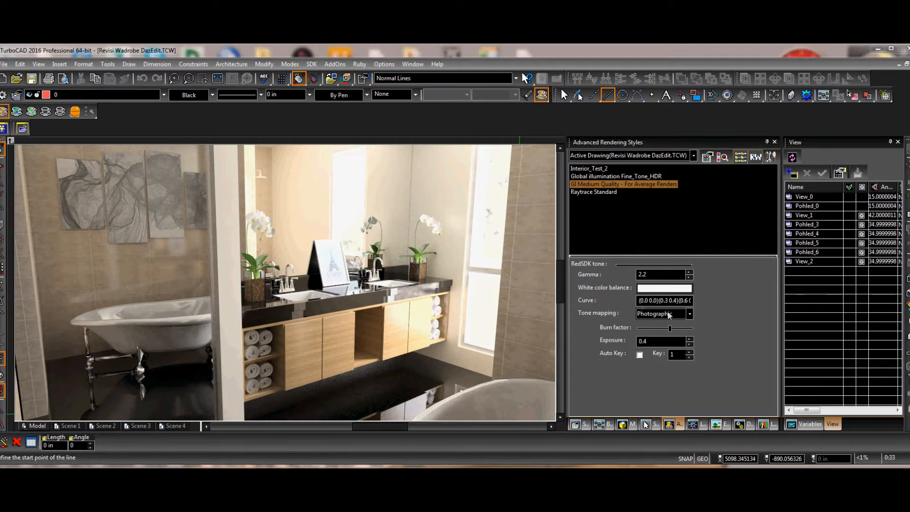
# Set the tone curve to the default (0.0 0.0)(1.0 1.0)
pyautogui.moveTo(637, 300); pyautogui.dragTo(710, 303)
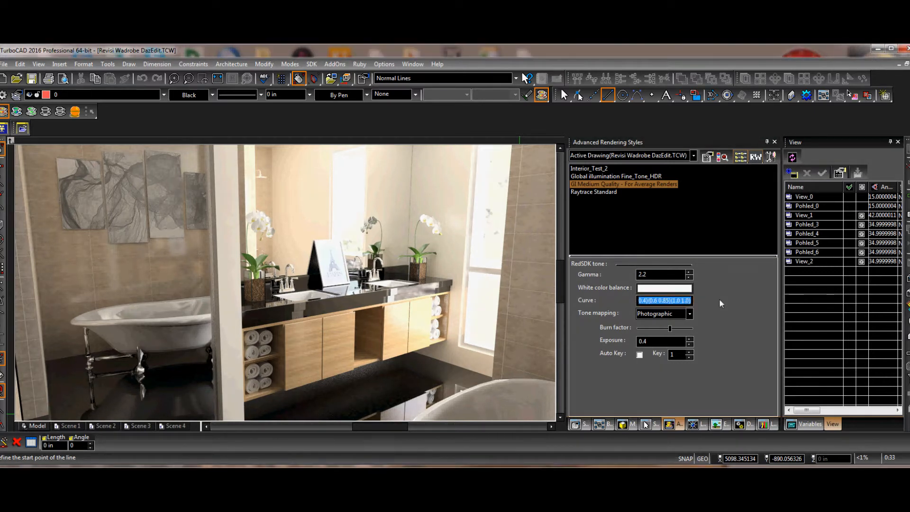
pyautogui.write('(0.0 0.0)(1.0 1.0)')
pyautogui.moveTo(690, 302); pyautogui.dragTo(622, 304)
pyautogui.write('(0.0 0.0)(1.0 1.0)')
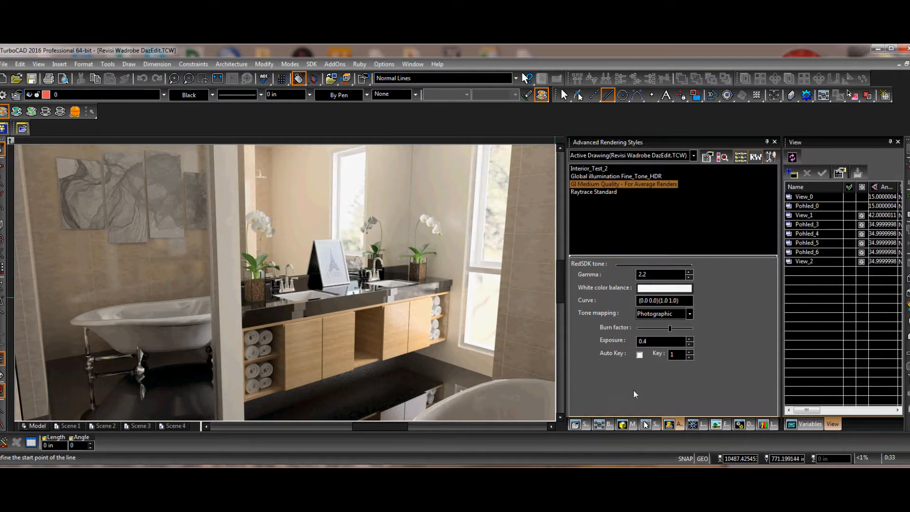
# Try tone mapping Key values of 0.5, 0.6 and 0.9 on the bathroom render
pyautogui.doubleClick(675, 359)
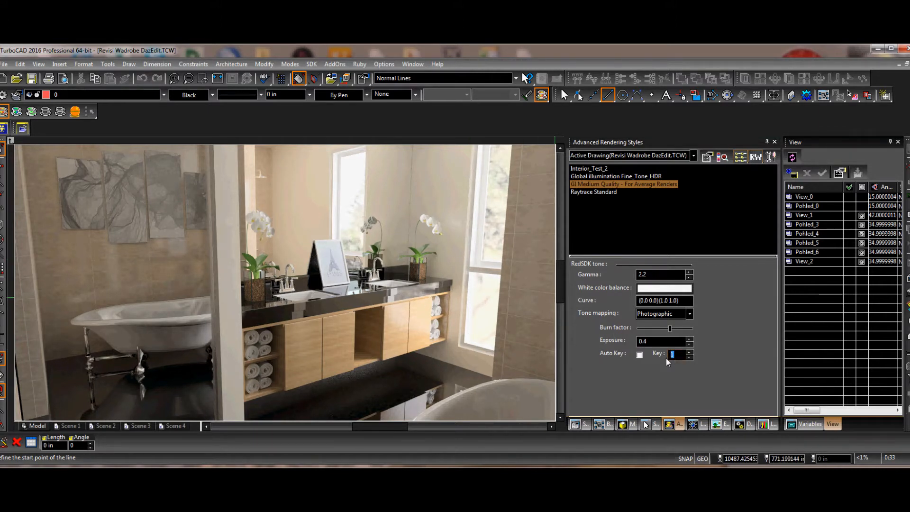
pyautogui.write('0.5')
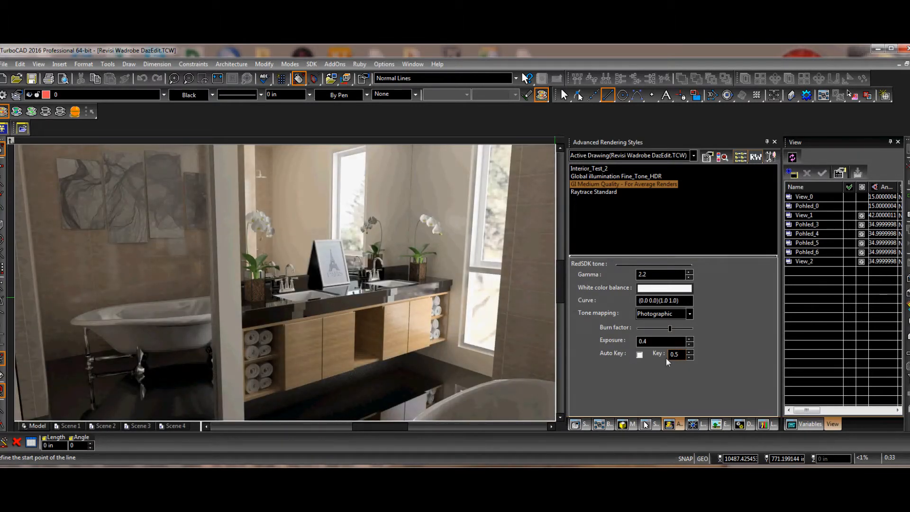
pyautogui.press('BackSpace')
pyautogui.write('6')
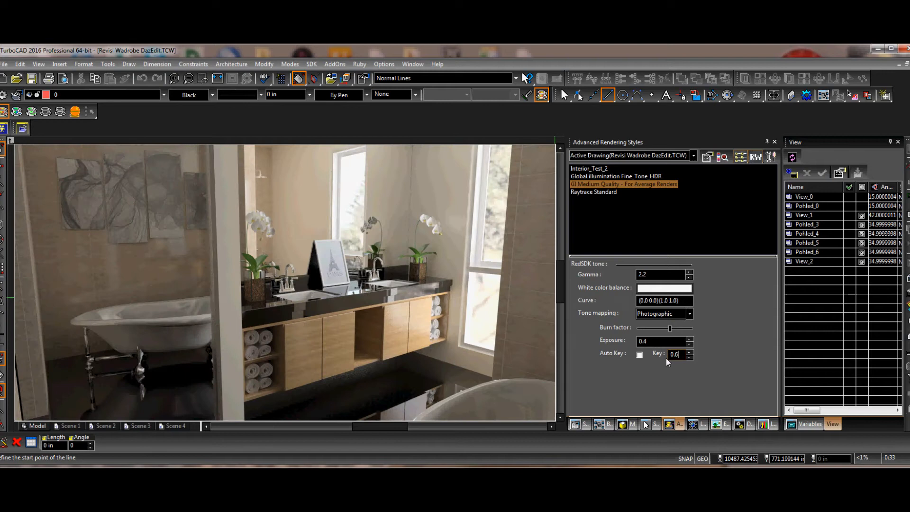
pyautogui.press('BackSpace')
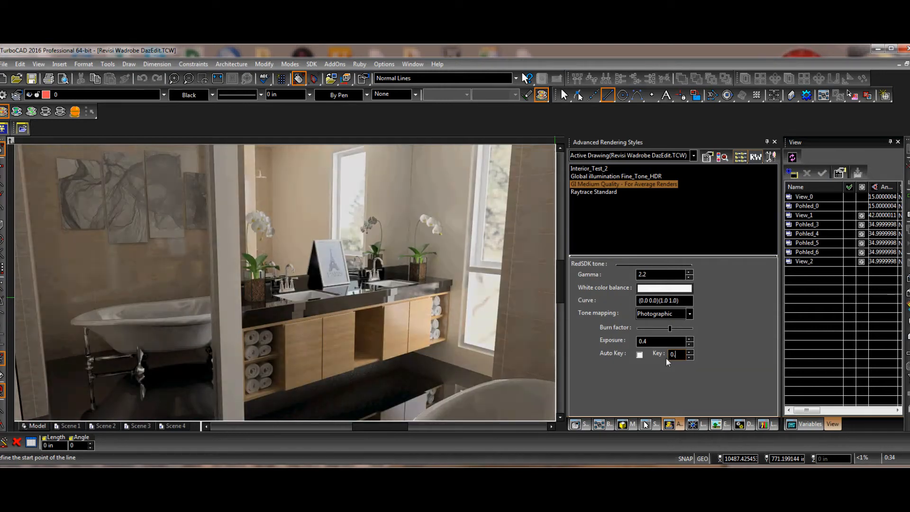
pyautogui.write('9')
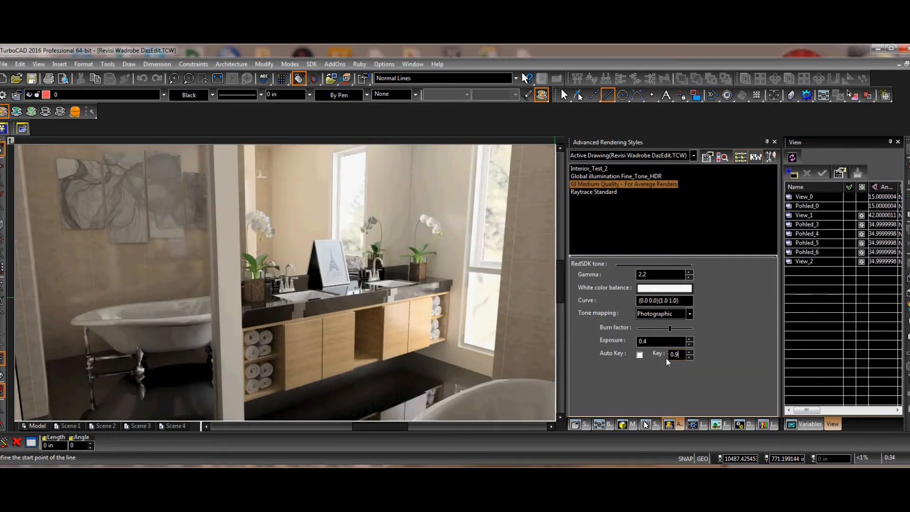
pyautogui.press('BackSpace')
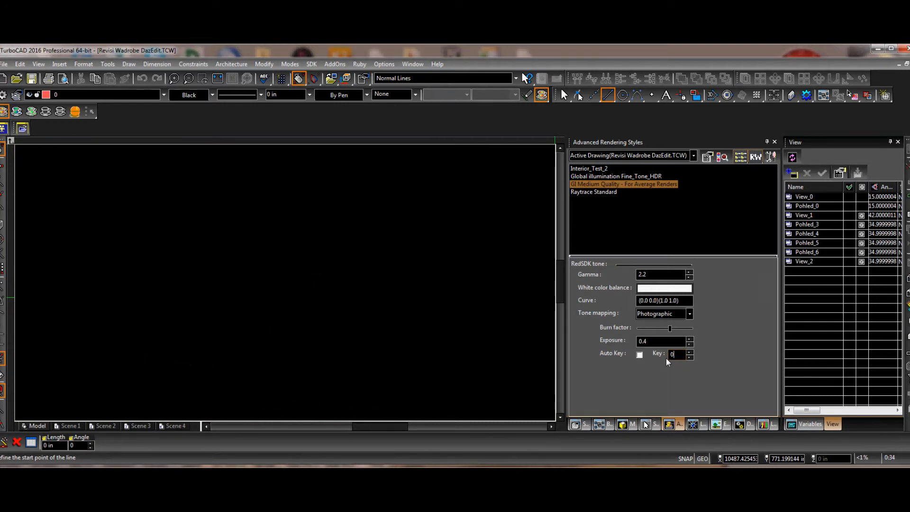
pyautogui.press('BackSpace')
pyautogui.write('0.9')
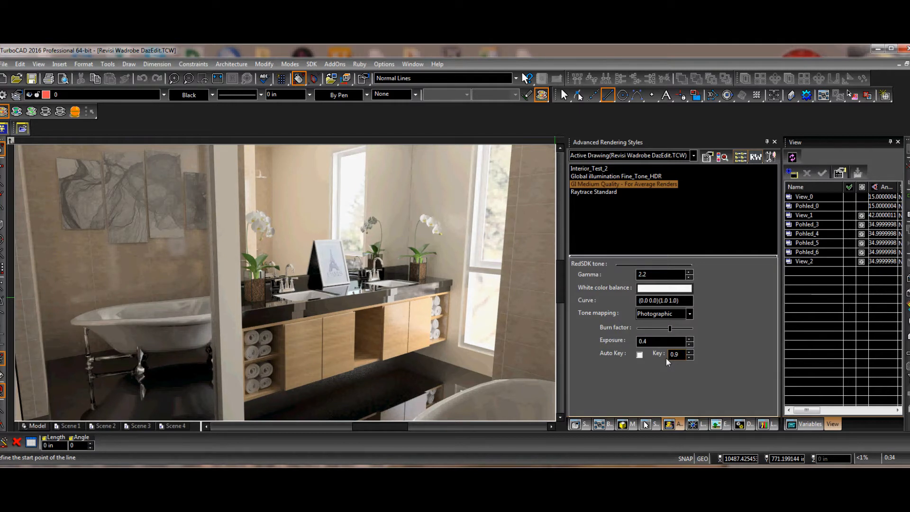
# Try Key values of 1 and 5 to compare the brightness of the render
pyautogui.press('BackSpace')
pyautogui.press('BackSpace')
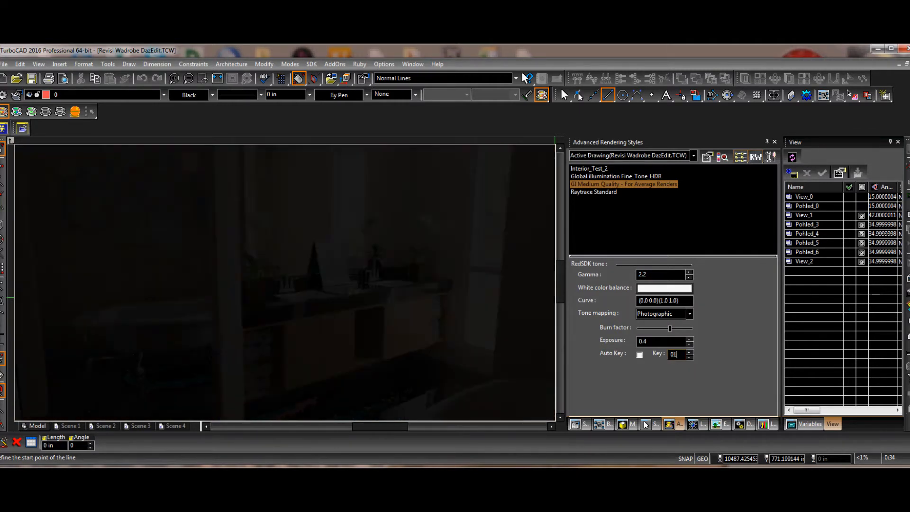
pyautogui.press('BackSpace')
pyautogui.write('4')
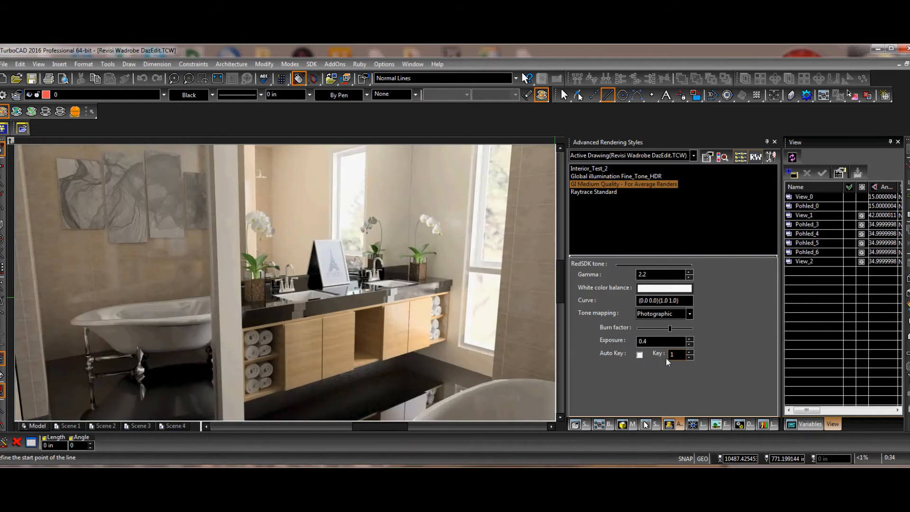
pyautogui.press('BackSpace')
pyautogui.write('5')
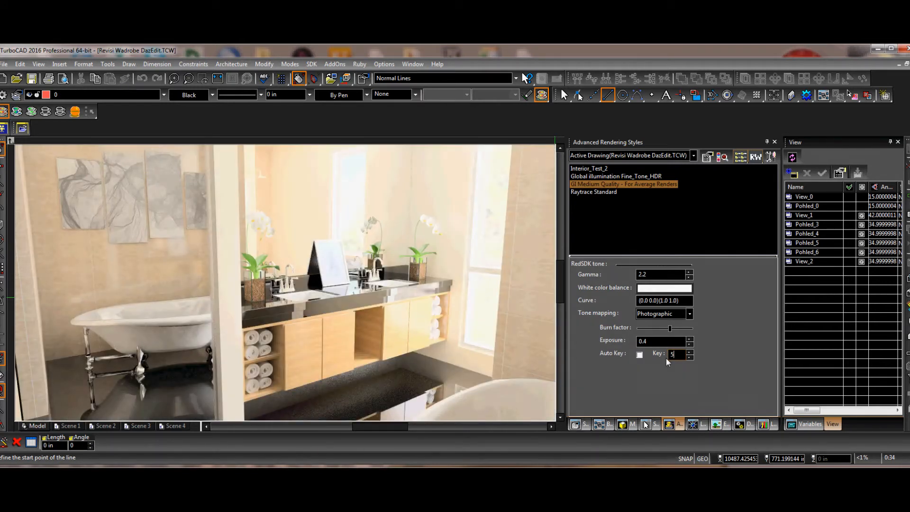
# Set the Photographic tone mapping Key to 1
pyautogui.press('BackSpace')
pyautogui.write('1')
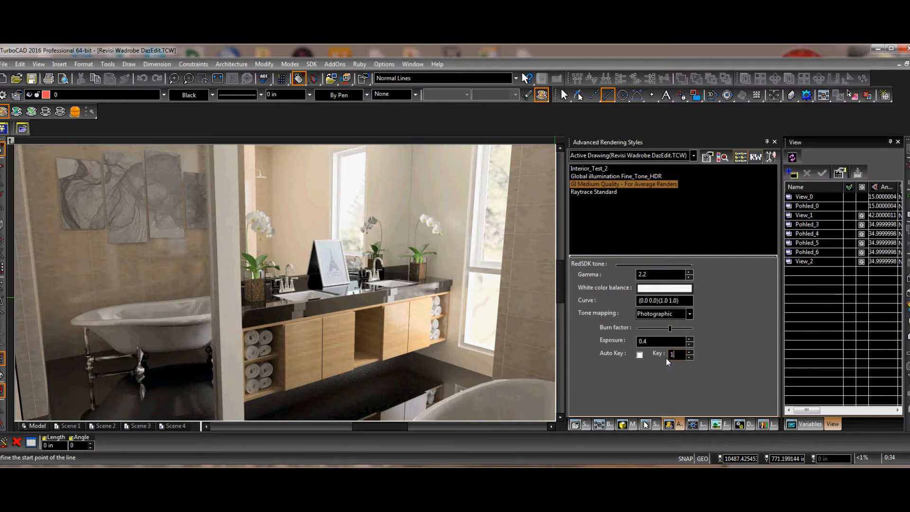
pyautogui.press('Return')
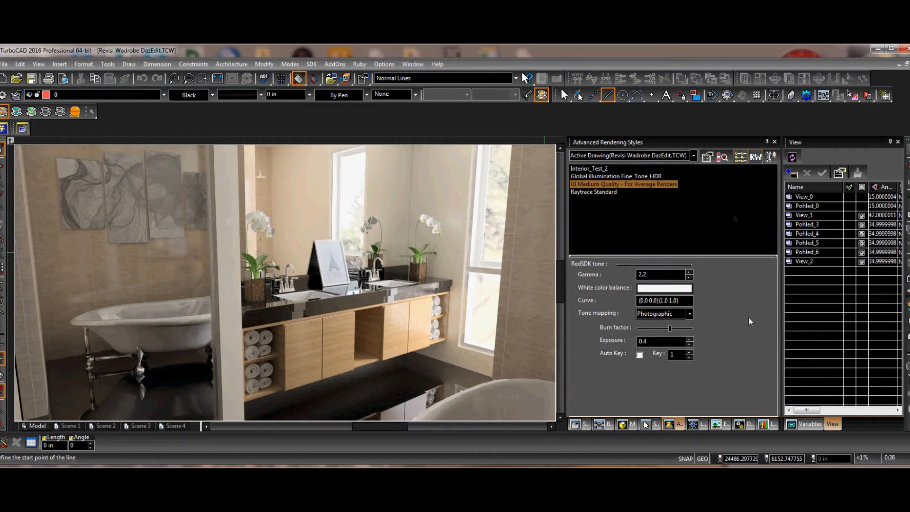
# Open the GI Medium Quality style in the RedSDK Render Manager and expand the drawing's Materials list
pyautogui.rightClick(595, 187)
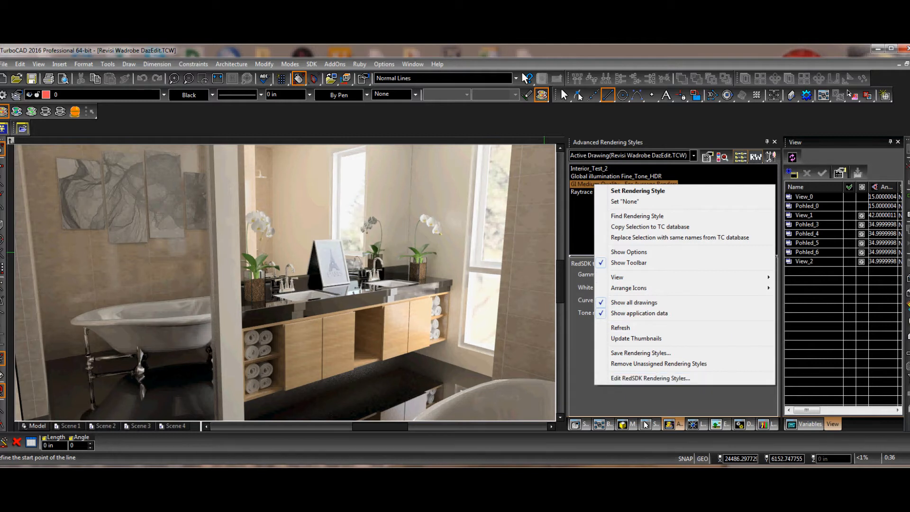
pyautogui.click(646, 377)
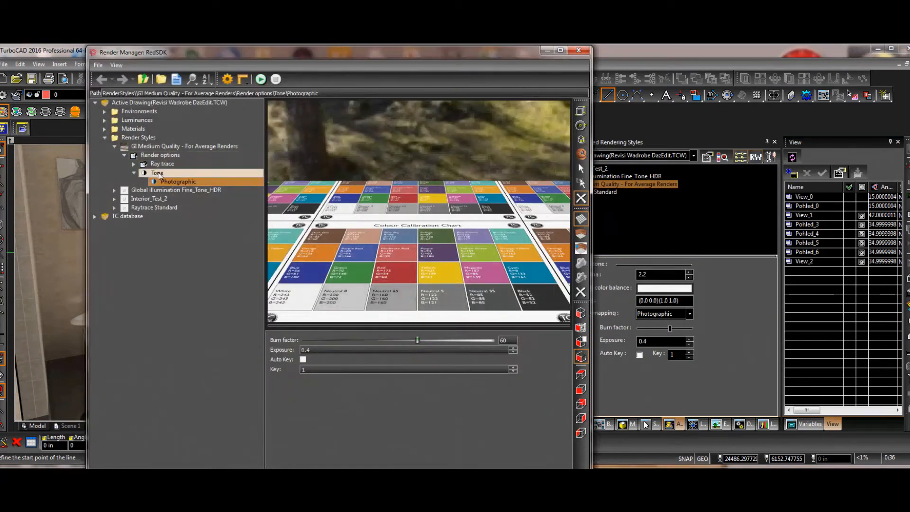
pyautogui.click(105, 128)
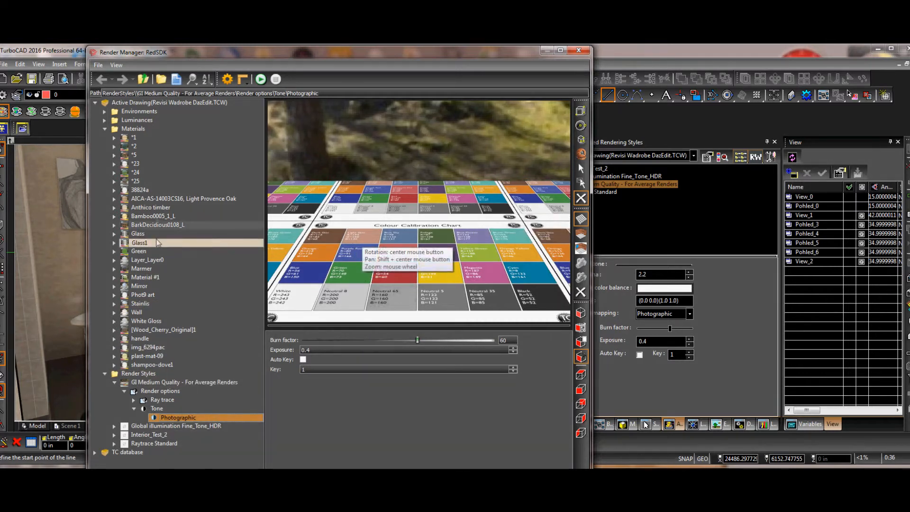
# Examine the texture files and previews of the drawing's materials, including *24, Light Provence Oak, BarkDecidious0108_L, Material #1 and *25
pyautogui.click(137, 172)
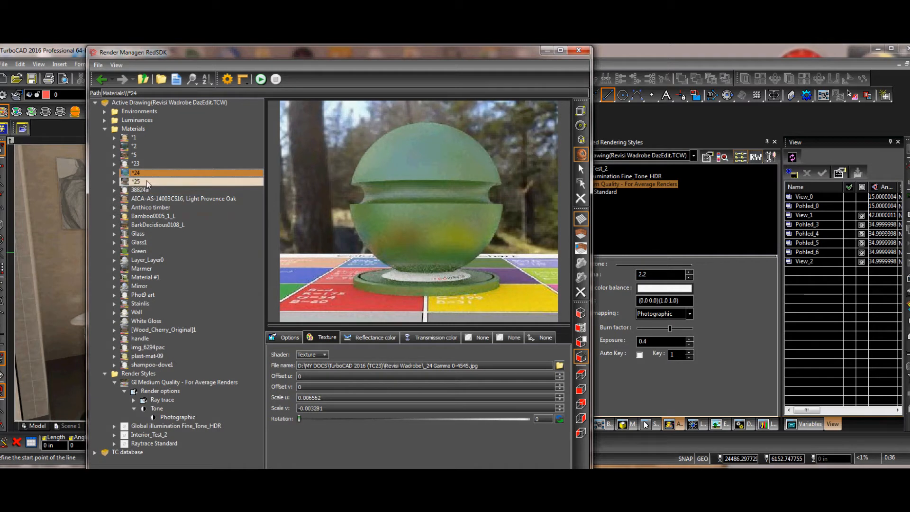
pyautogui.click(151, 208)
pyautogui.press('Up')
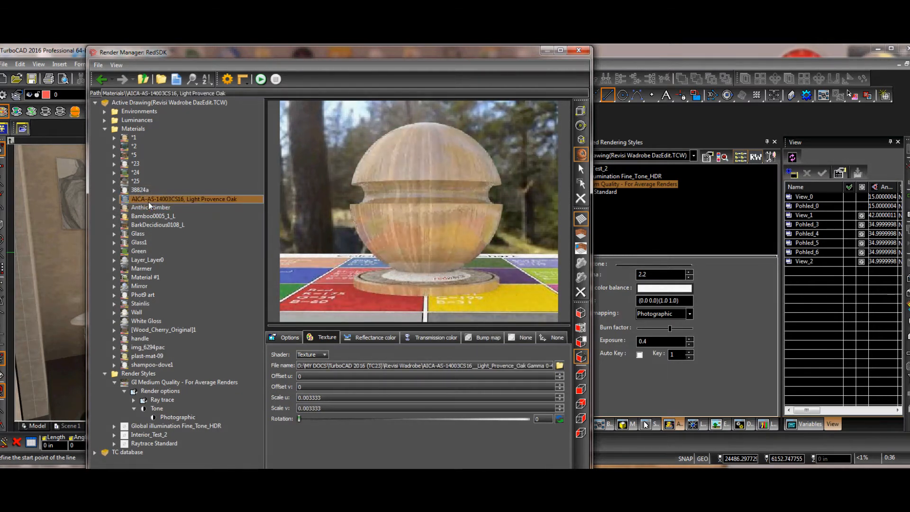
pyautogui.click(149, 225)
pyautogui.click(142, 234)
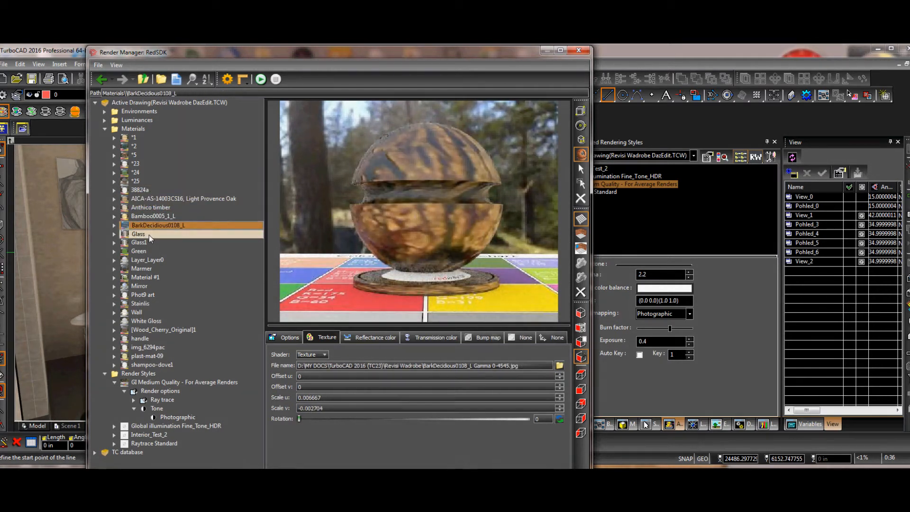
pyautogui.click(147, 269)
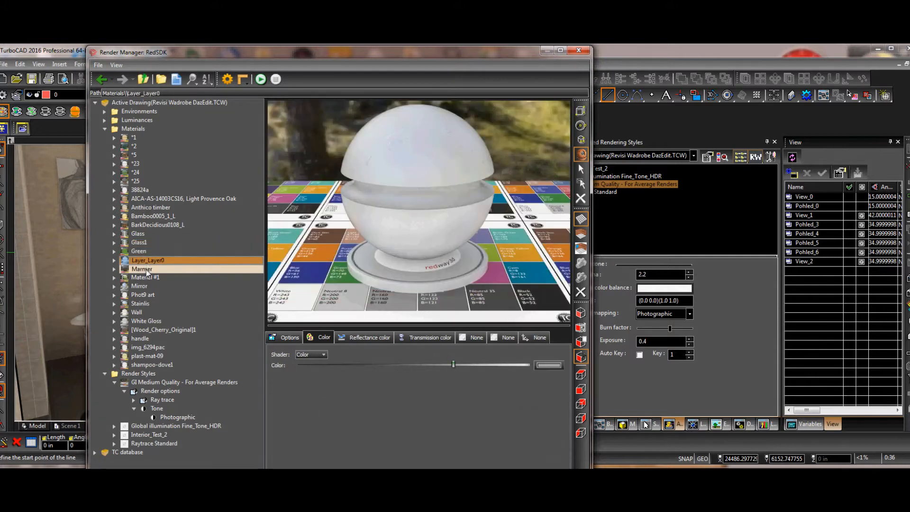
pyautogui.click(147, 277)
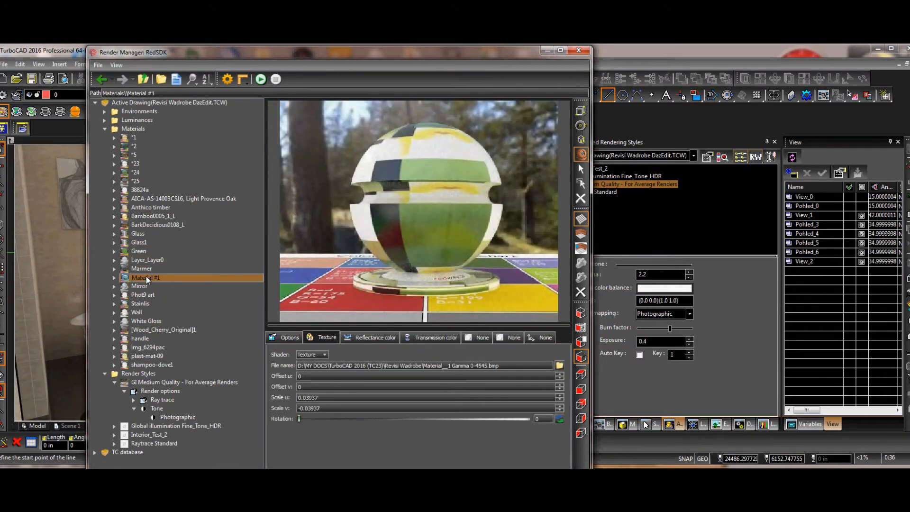
pyautogui.click(143, 182)
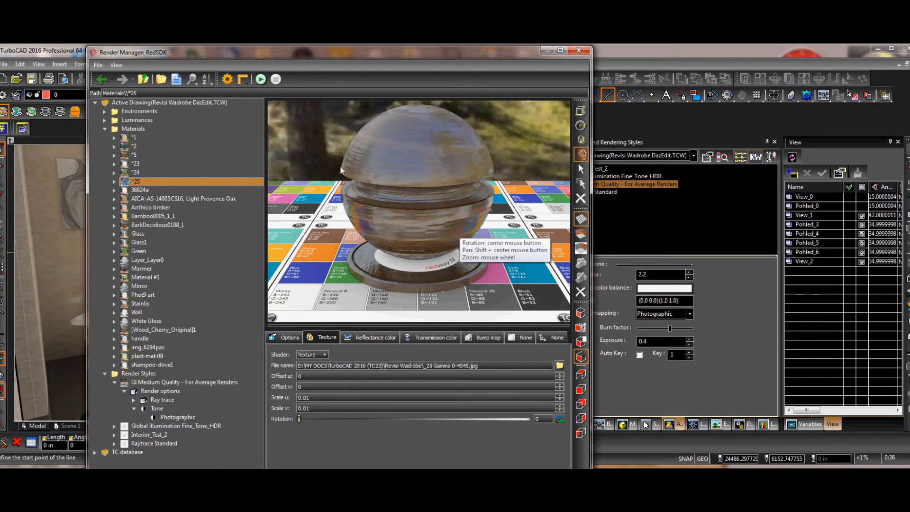
# Examine the reflectance color, transmission color and bump map settings of the *25 material
pyautogui.click(382, 337)
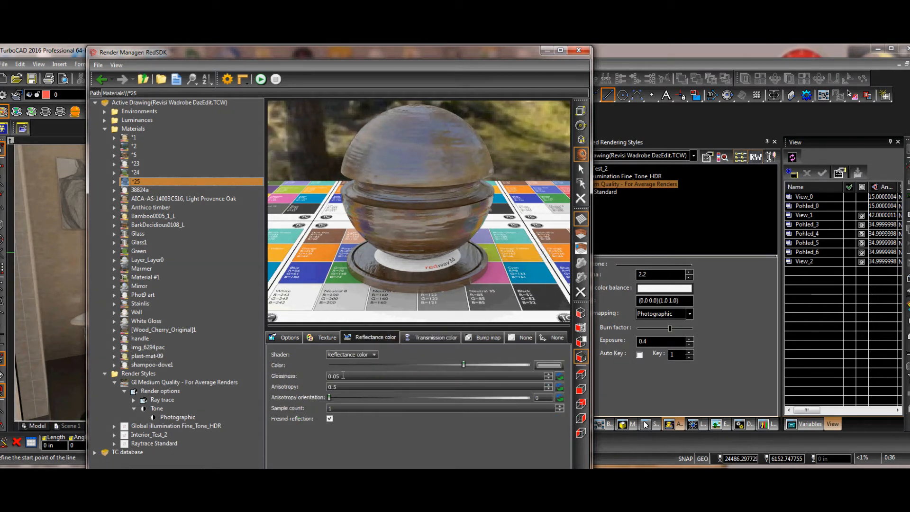
pyautogui.click(432, 338)
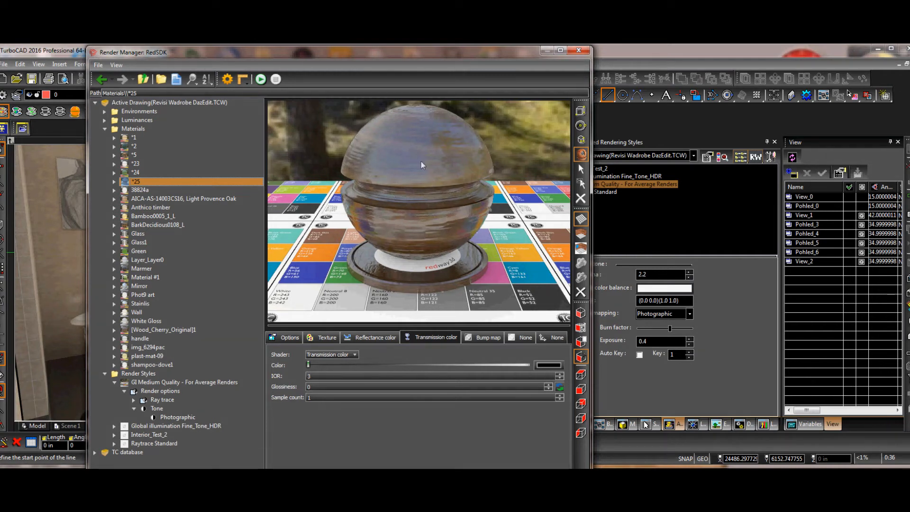
pyautogui.click(374, 338)
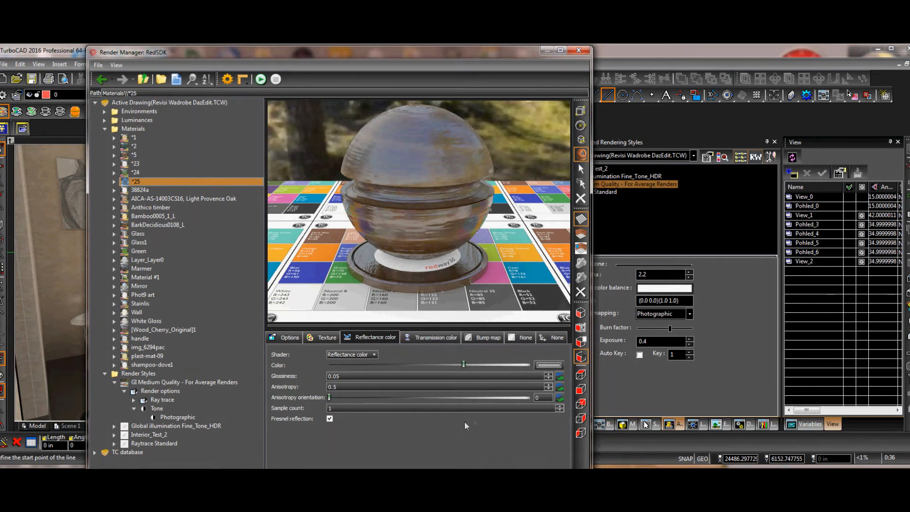
pyautogui.click(430, 339)
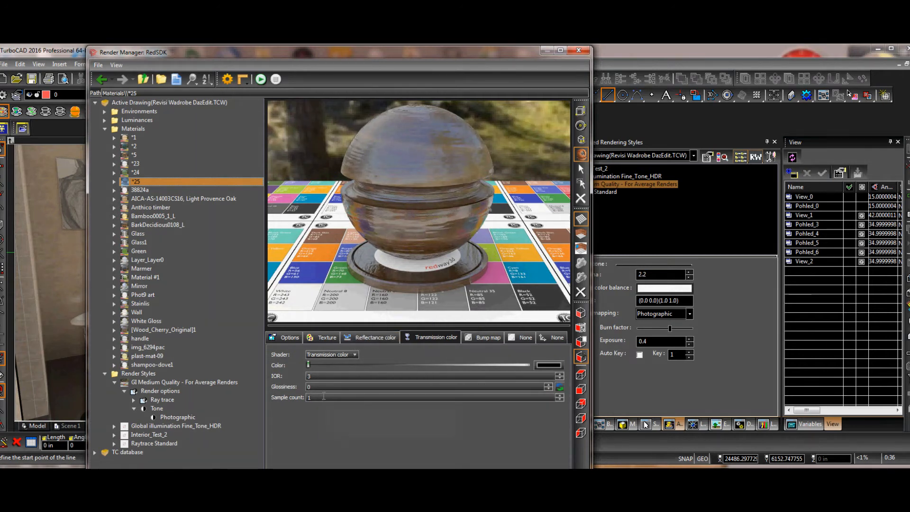
pyautogui.click(373, 337)
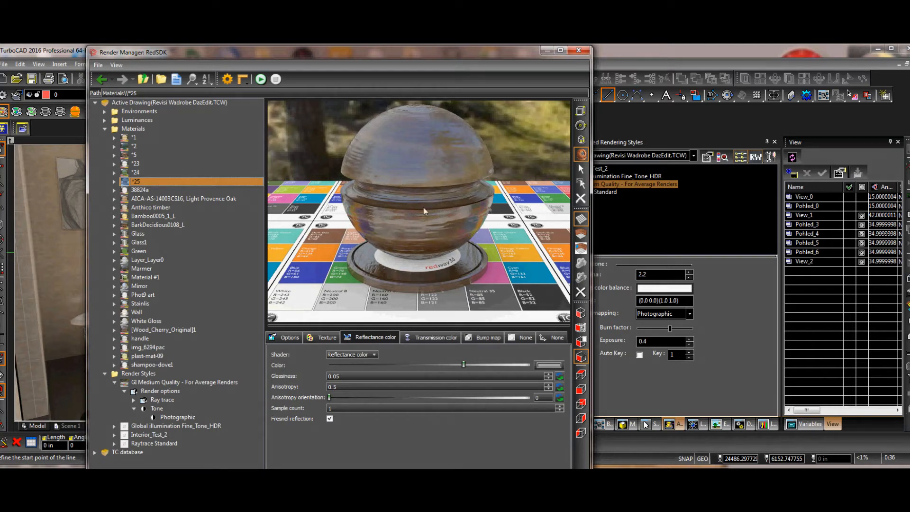
pyautogui.click(433, 338)
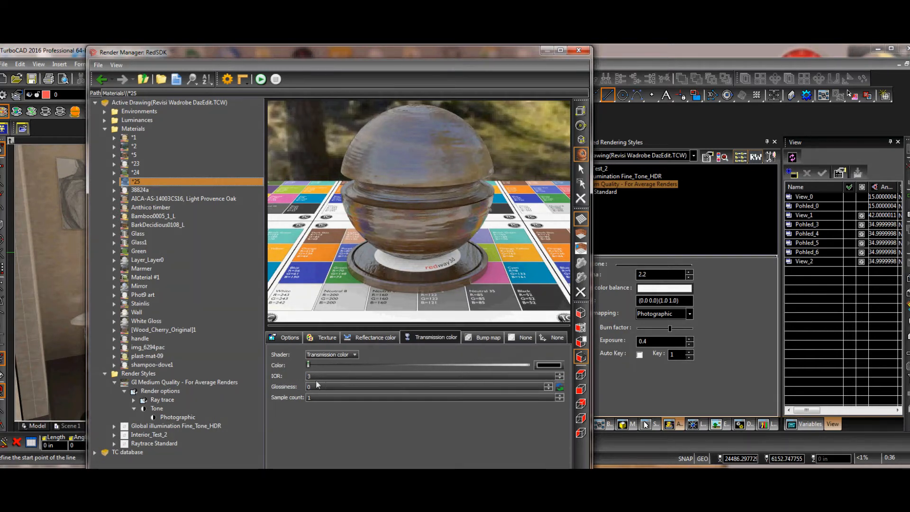
pyautogui.click(382, 338)
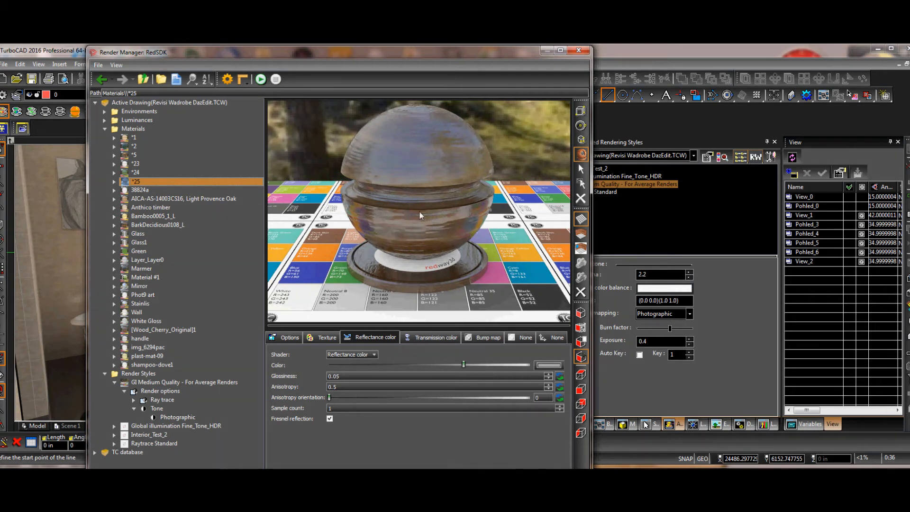
pyautogui.click(430, 337)
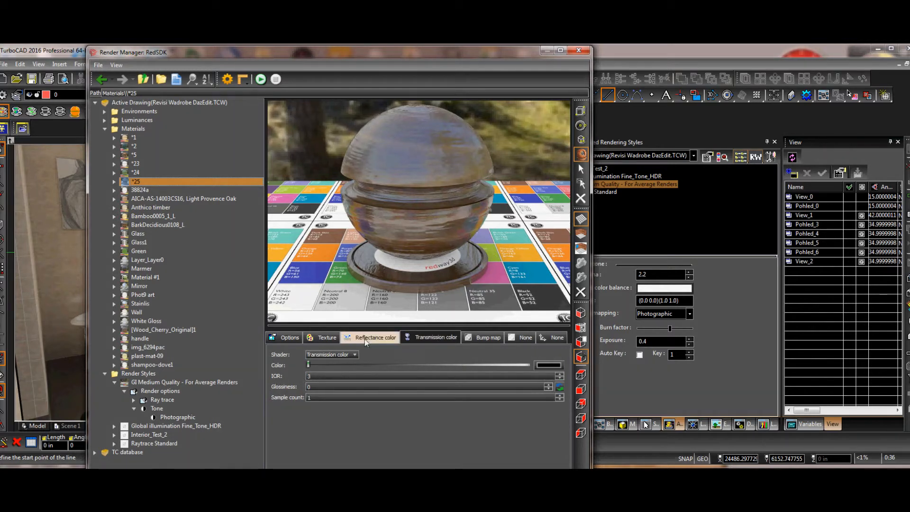
pyautogui.click(377, 337)
pyautogui.click(429, 337)
pyautogui.click(488, 338)
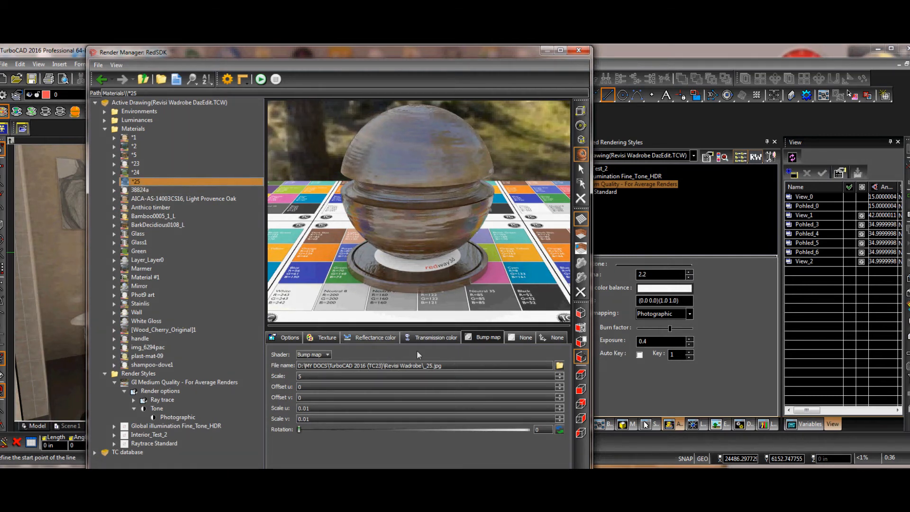
# Browse the image files for the *25 material's texture and compare the previews of _25 Gamma 0-4545.jpg and _25.jpg
pyautogui.click(327, 339)
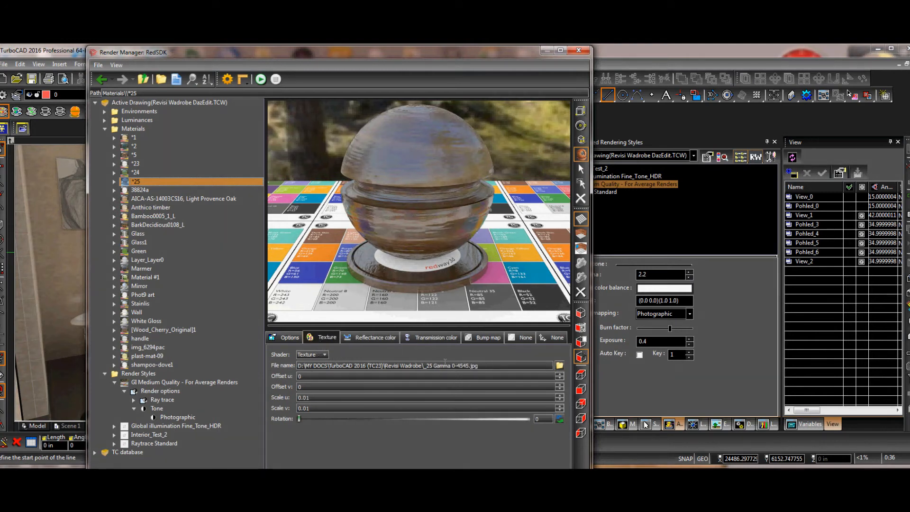
pyautogui.click(559, 366)
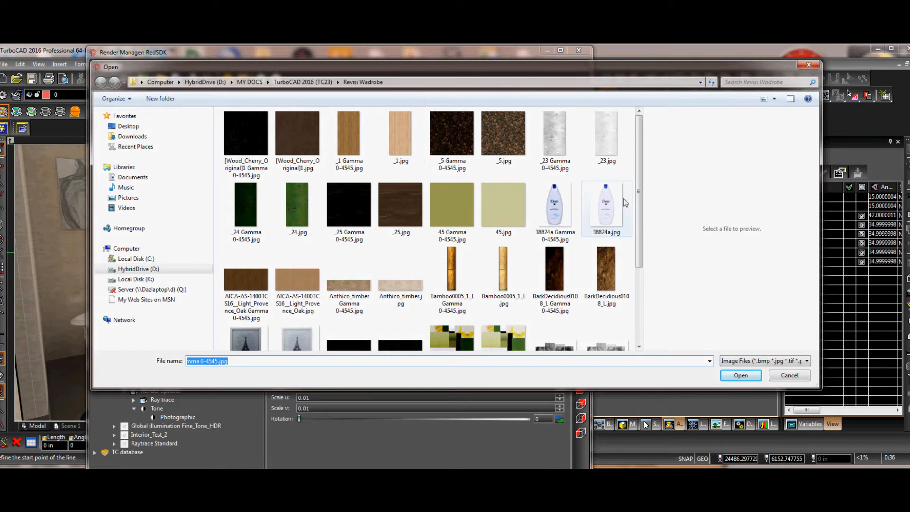
pyautogui.moveTo(639, 205)
pyautogui.mouseDown()
pyautogui.moveTo(640, 247)
pyautogui.moveTo(640, 207)
pyautogui.mouseUp()
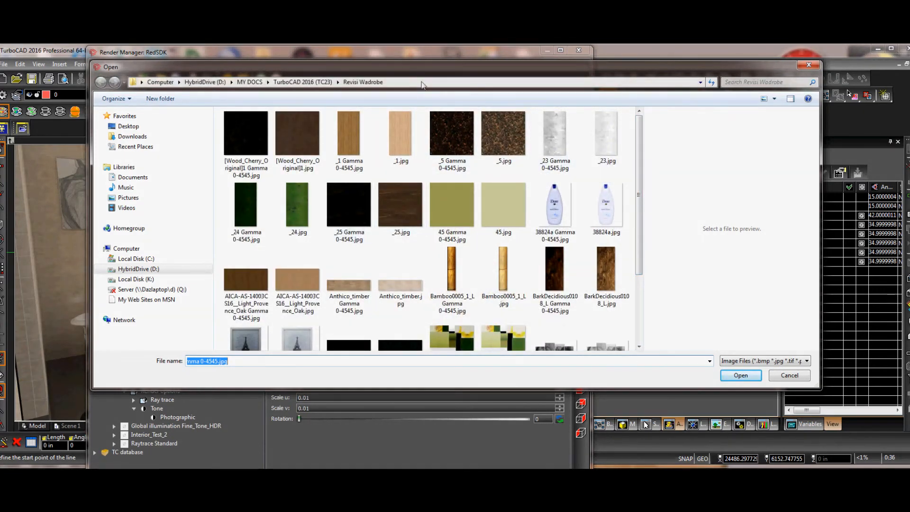
pyautogui.press('Return')
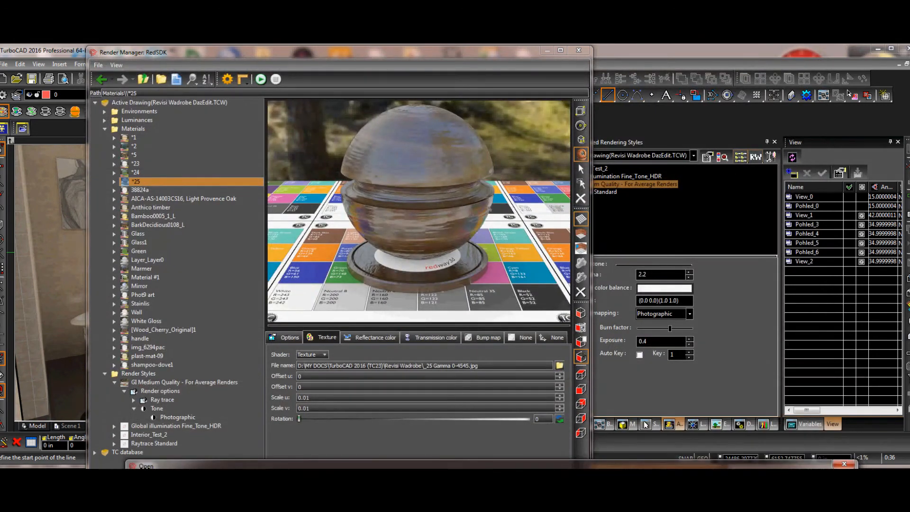
pyautogui.click(559, 366)
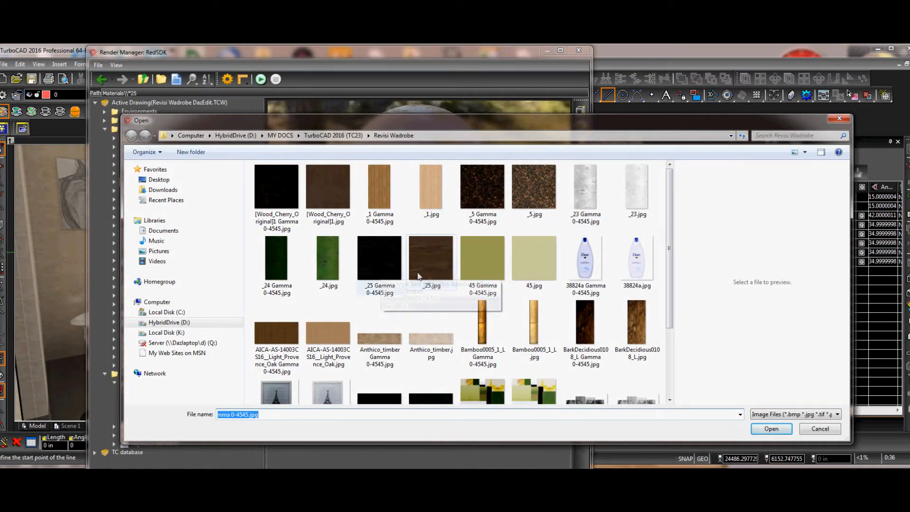
pyautogui.click(385, 268)
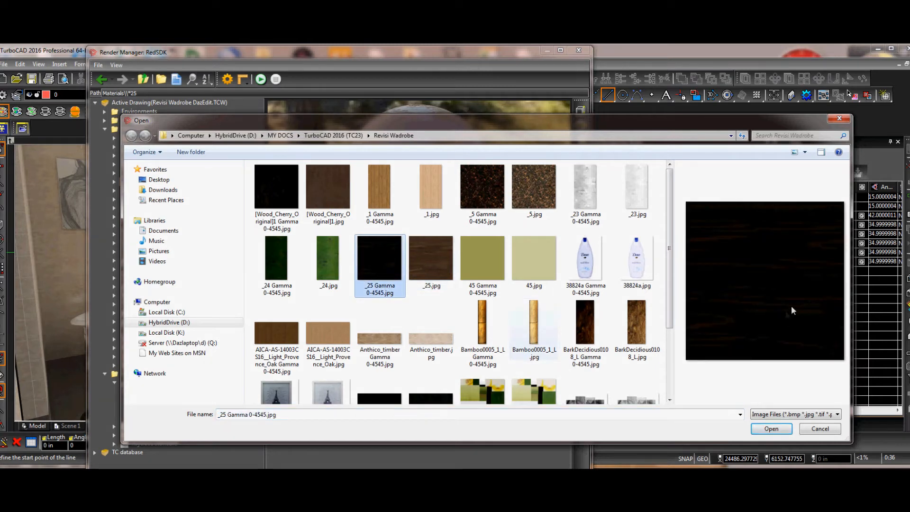
pyautogui.click(431, 264)
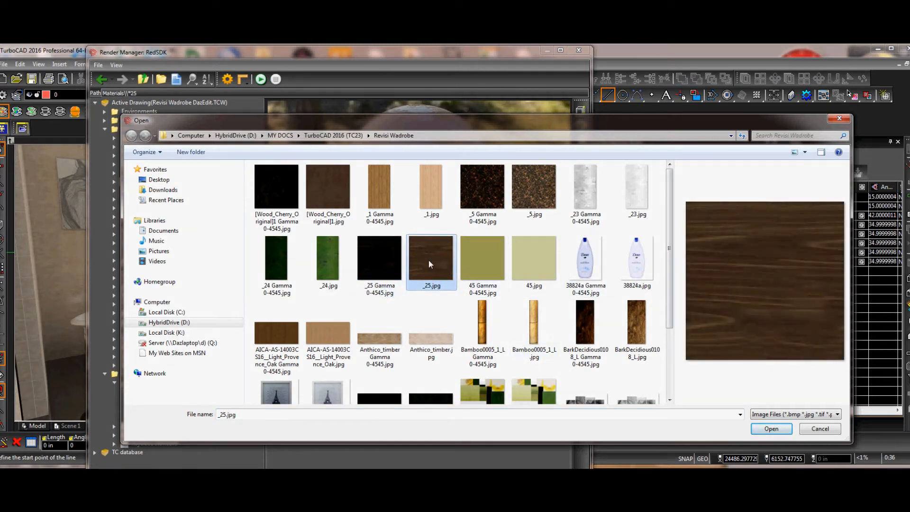
pyautogui.click(391, 266)
pyautogui.click(422, 265)
# Uncover the *25 material preview to compare it with the _25.jpg image, and restore the file browser's view
pyautogui.moveTo(773, 125); pyautogui.dragTo(187, 178)
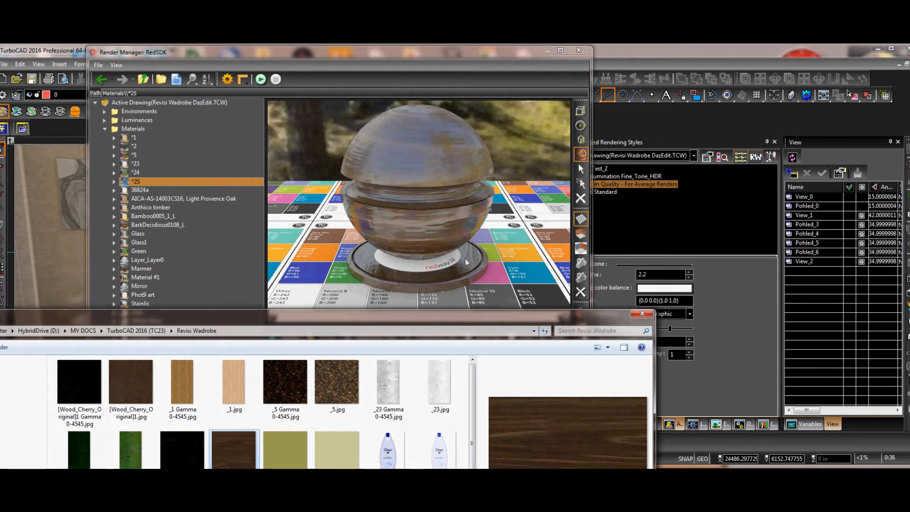
pyautogui.moveTo(576, 322); pyautogui.dragTo(760, 189)
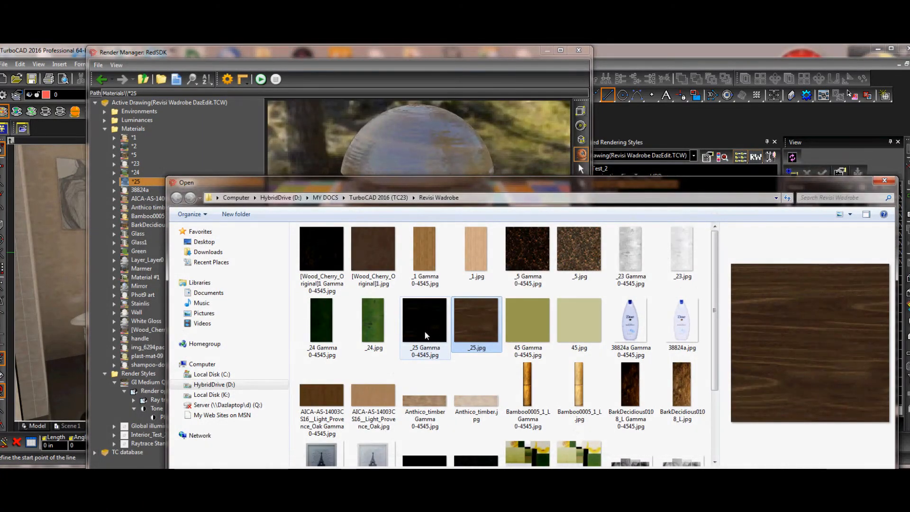
pyautogui.moveTo(650, 184); pyautogui.dragTo(568, 86)
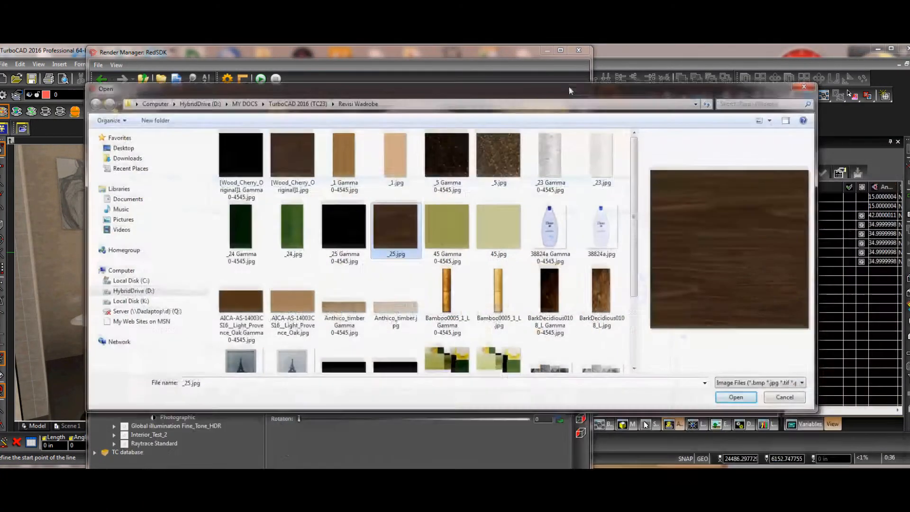
# Open the Marmer Gamma 0.4545.jpg texture in PhotoPlus X6 from the Revisi Wadrobe folder
pyautogui.moveTo(631, 276); pyautogui.dragTo(639, 355)
pyautogui.click(394, 262)
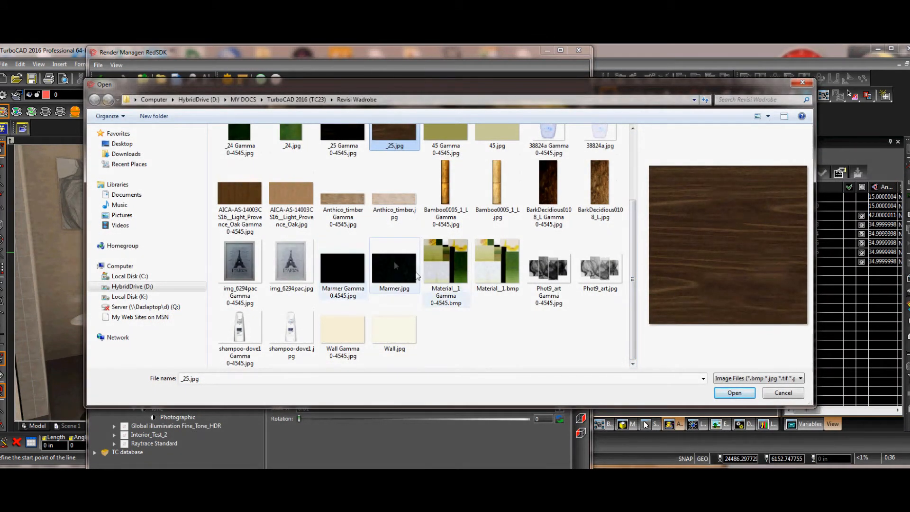
pyautogui.click(345, 265)
pyautogui.rightClick(345, 266)
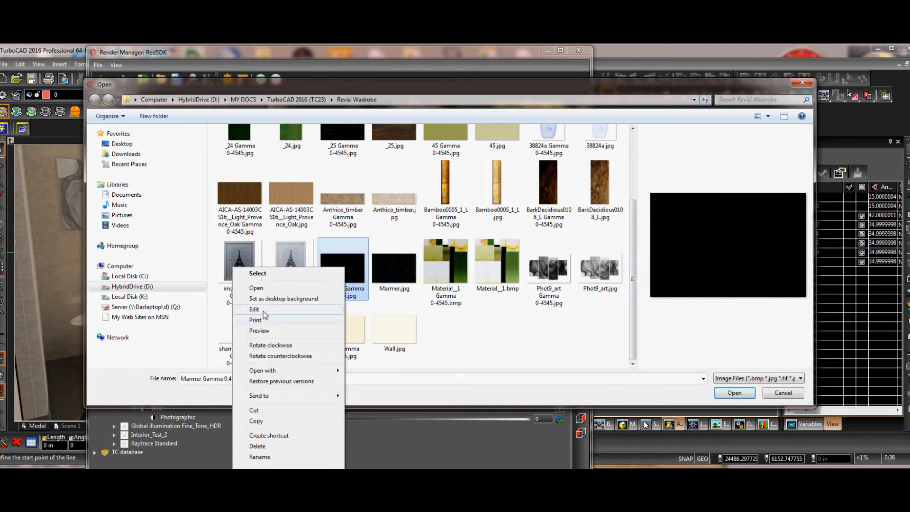
pyautogui.click(262, 287)
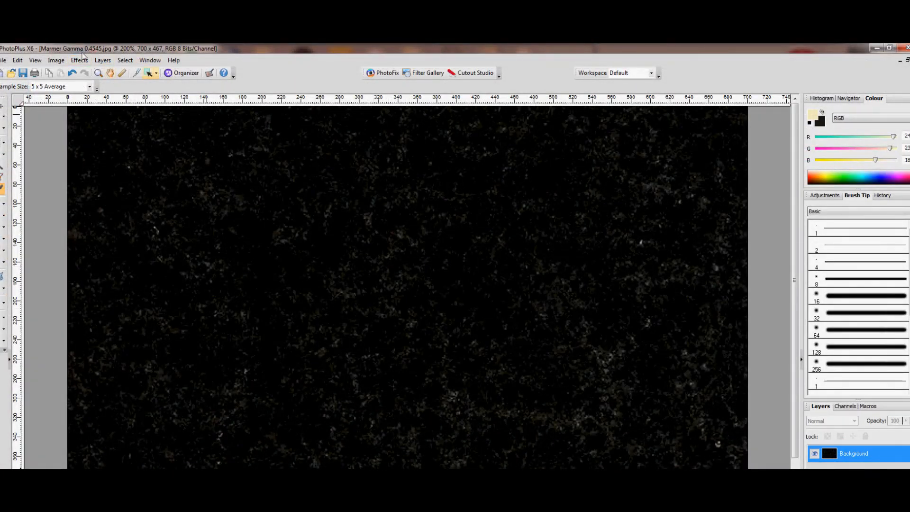
# Undo the last Levels adjustment on the Marmer Gamma 0.4545.jpg image
pyautogui.click(35, 62)
pyautogui.click(257, 50)
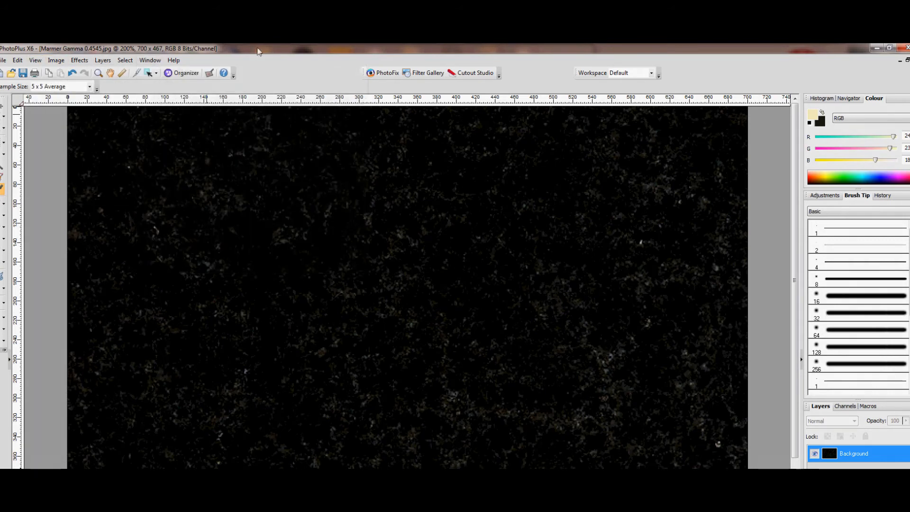
pyautogui.click(72, 74)
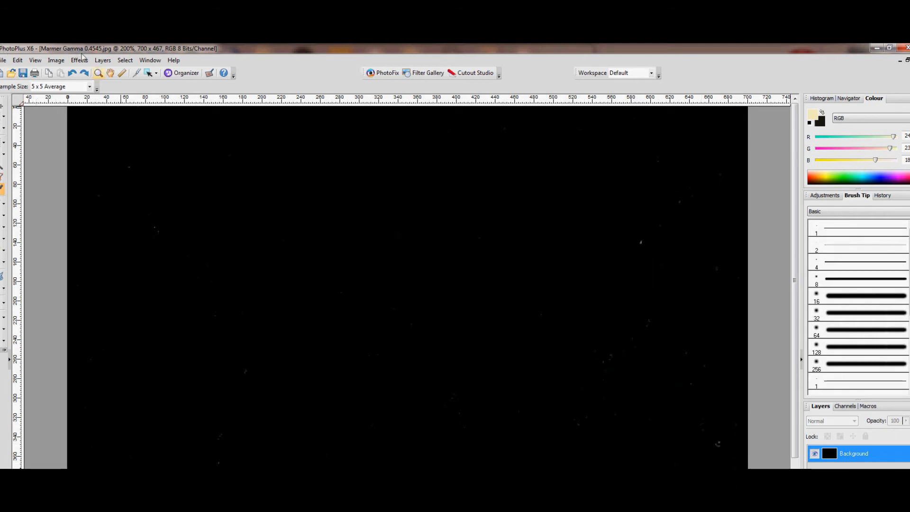
# Apply a Levels adjustment with gamma 2.2 to the Marmer Gamma 0.4545.jpg image
pyautogui.click(35, 60)
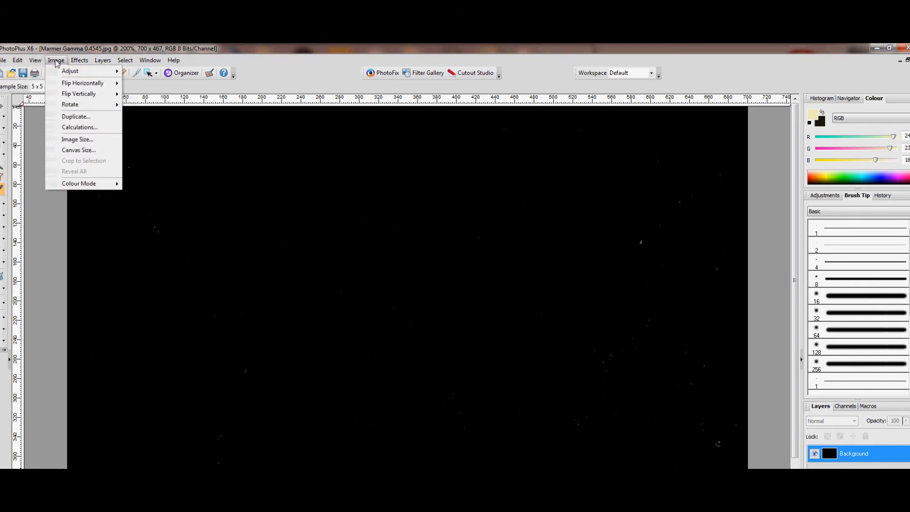
pyautogui.moveTo(18, 60)
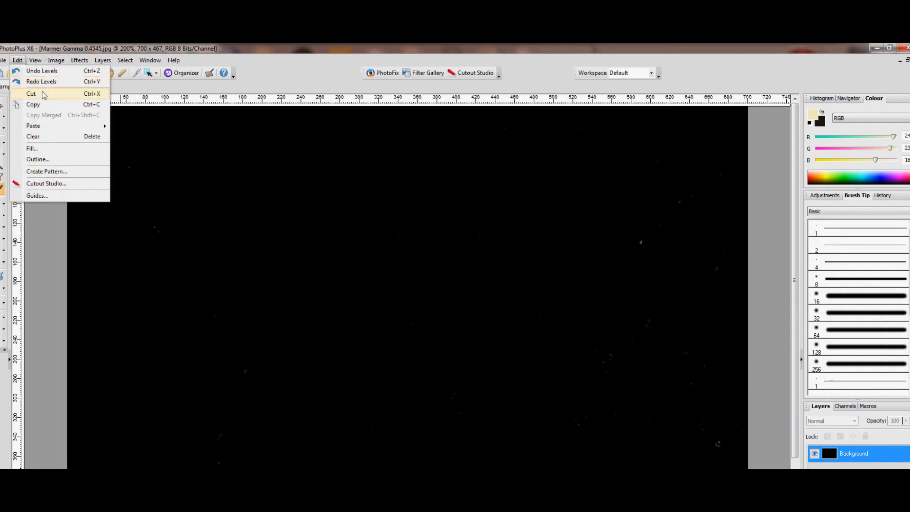
pyautogui.moveTo(56, 60)
pyautogui.moveTo(85, 74)
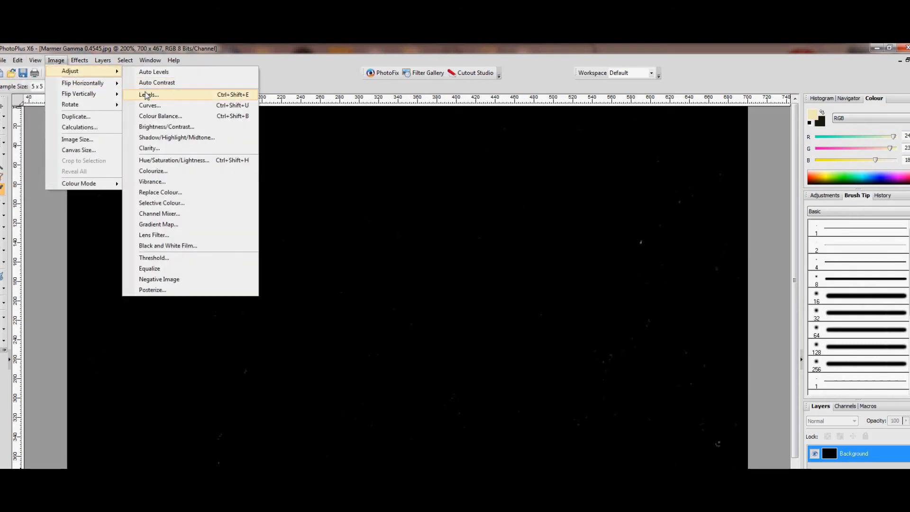
pyautogui.click(149, 94)
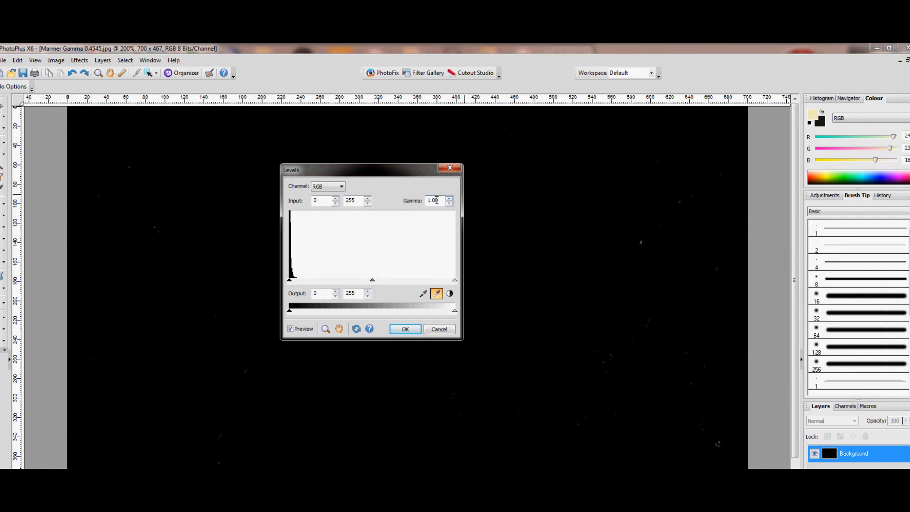
pyautogui.write('2.2')
pyautogui.click(405, 329)
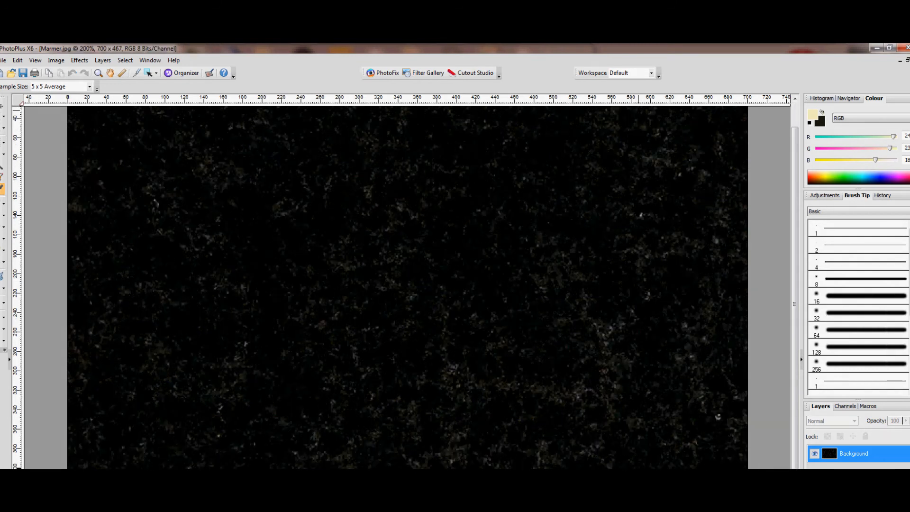
# Compare the adjusted Marmer Gamma 0.4545.jpg with the original Marmer.jpg, and return to the texture file list in the Render Manager
pyautogui.moveTo(795, 296); pyautogui.dragTo(794, 221)
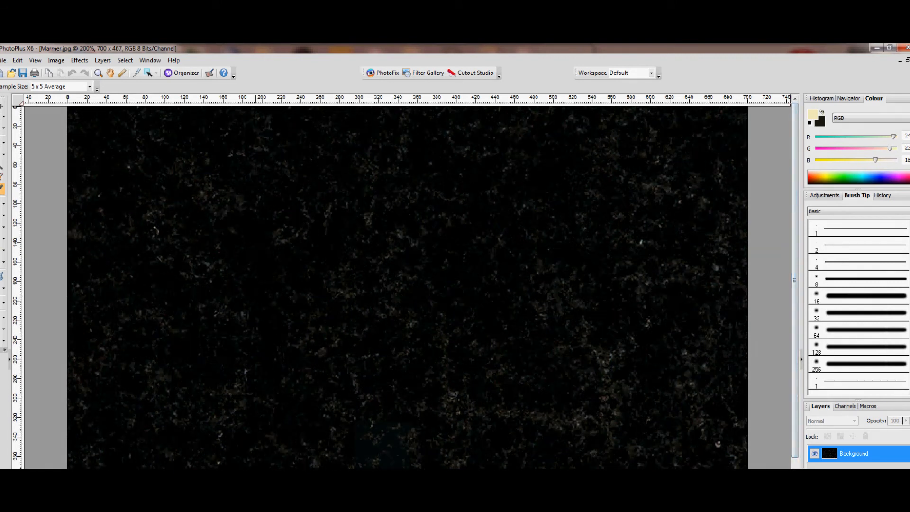
pyautogui.hotkey('ctrl', 'Tab')
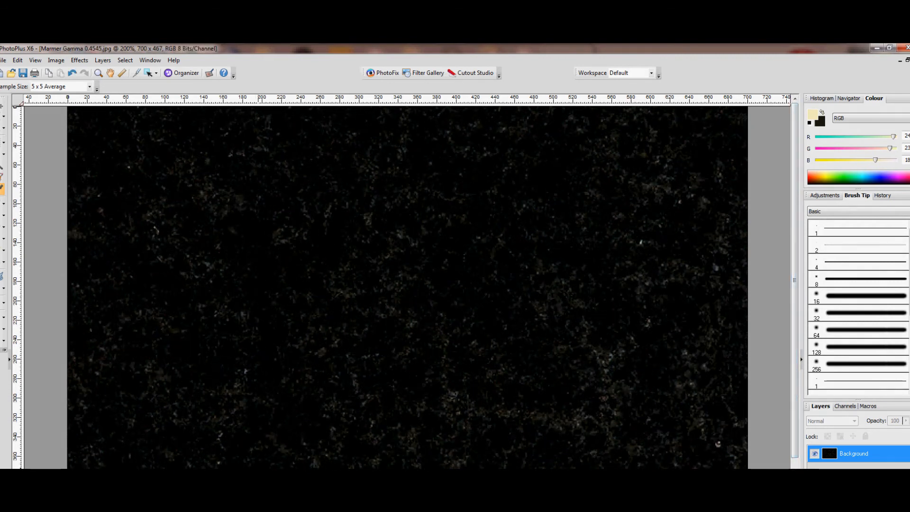
pyautogui.hotkey('ctrl', 'Tab')
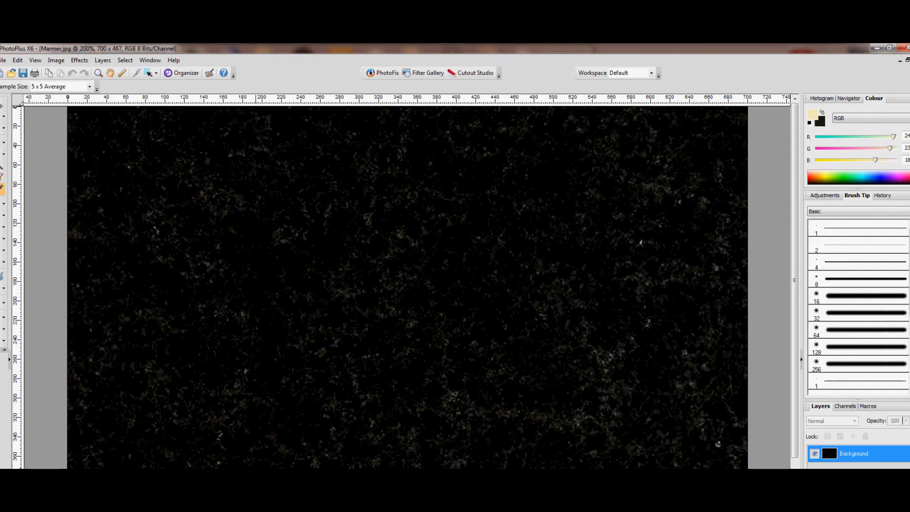
pyautogui.hotkey('ctrl', 'Tab')
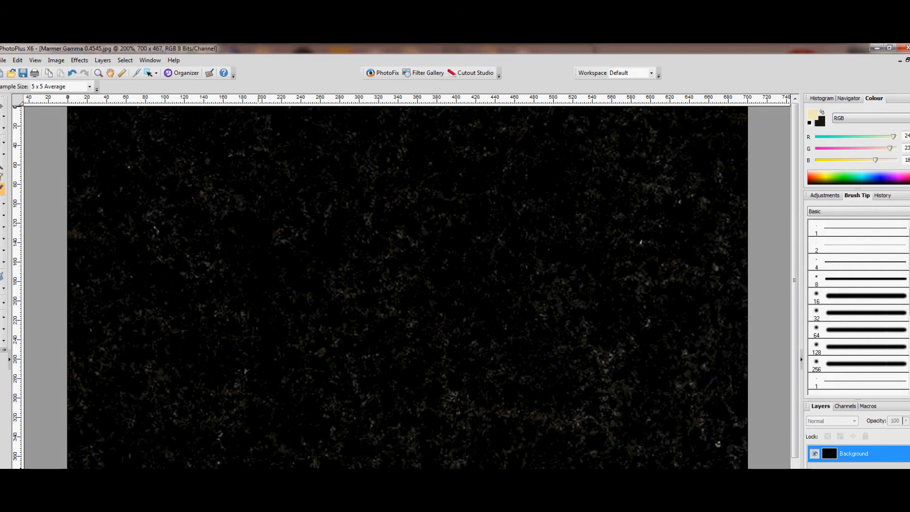
pyautogui.hotkey('ctrl', 'Tab')
pyautogui.hotkey('ctrl', 'Tab')
pyautogui.hotkey('ctrl', 'Tab')
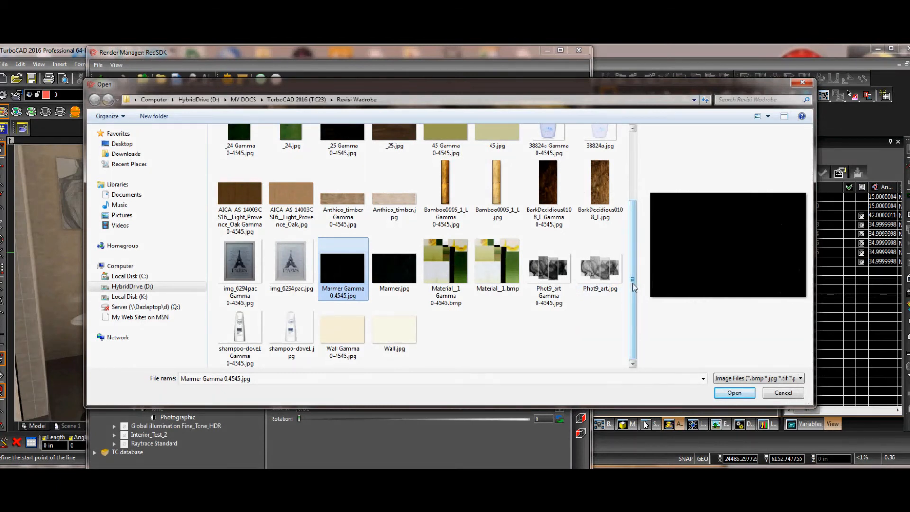
pyautogui.scroll(3, 550, 173)
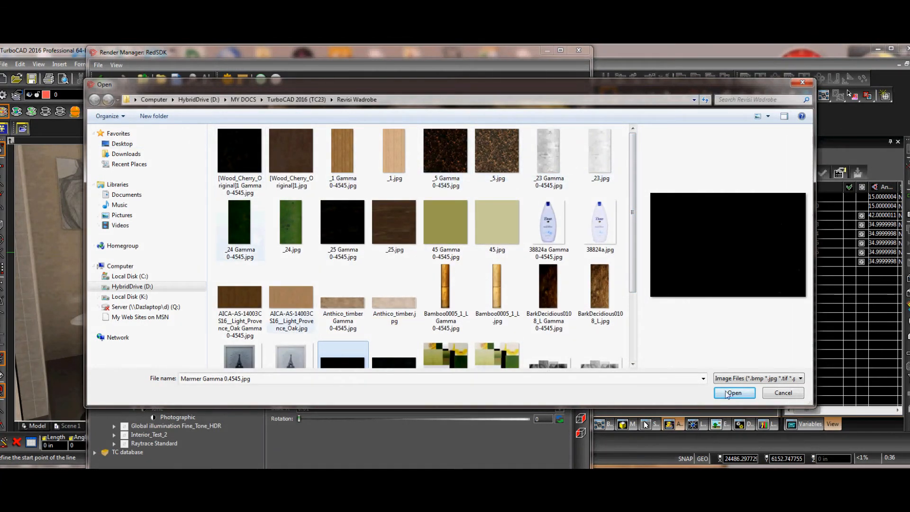
# Leave the texture file list without choosing a file, and preview the Mirror material with the bathroom render and the tone settings uncovered
pyautogui.click(782, 392)
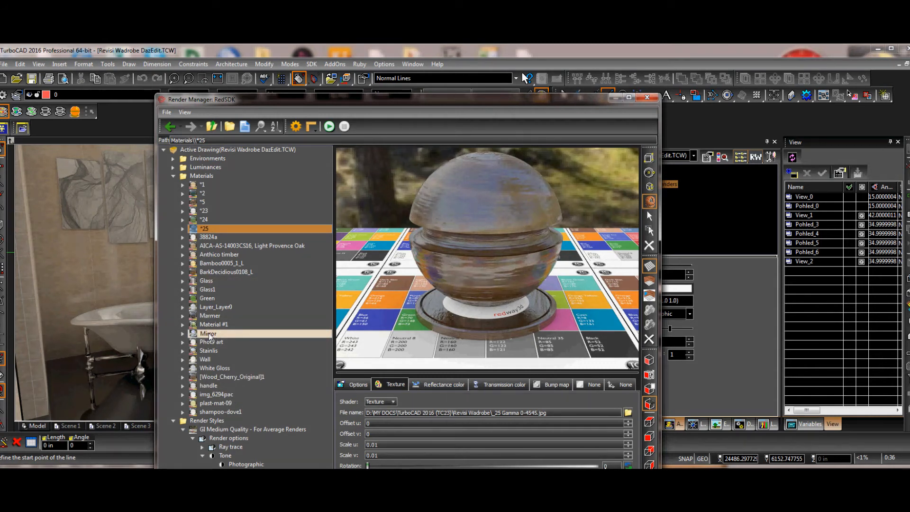
pyautogui.moveTo(310, 100); pyautogui.dragTo(476, 92)
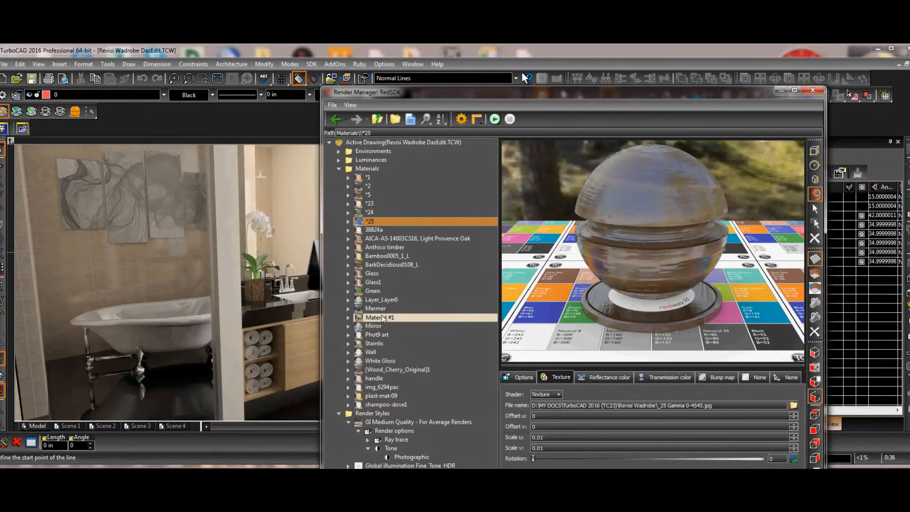
pyautogui.click(375, 326)
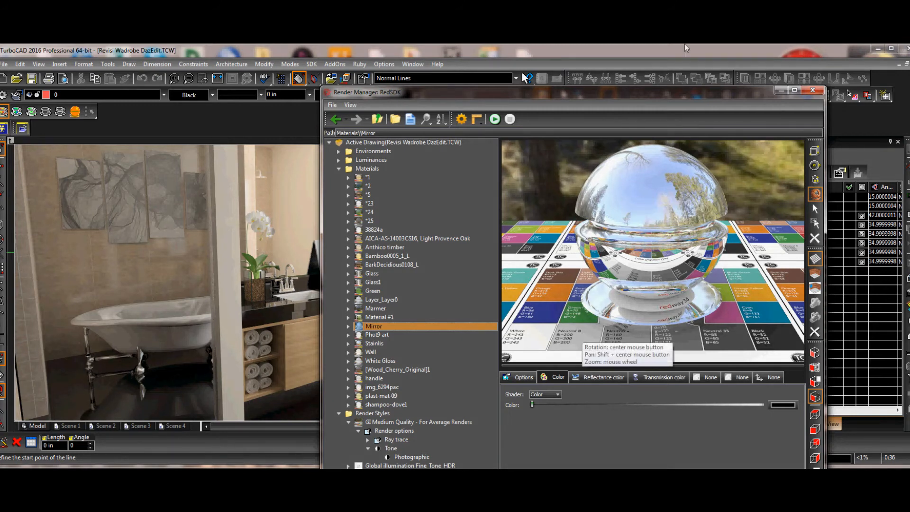
pyautogui.moveTo(674, 97); pyautogui.dragTo(413, 81)
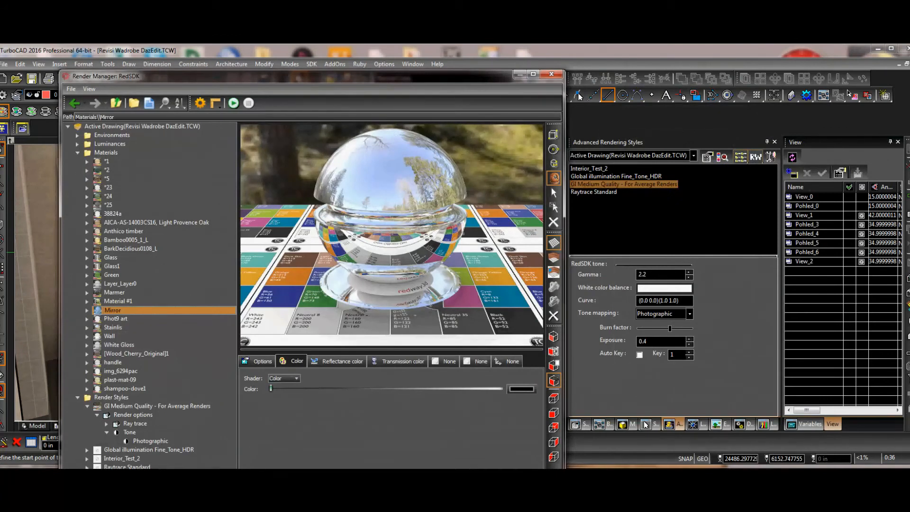
# Bring up ColorPic beside the Render Manager and preview the Material #1, Marmer, Layer_Layer0, Green, Glass1 and Glass materials
pyautogui.hotkey('alt', 'Tab')
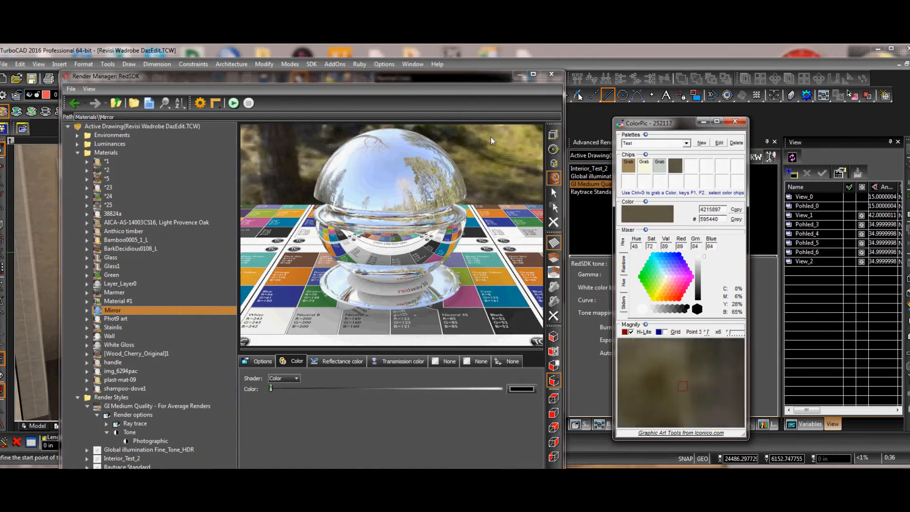
pyautogui.moveTo(393, 80); pyautogui.dragTo(421, 168)
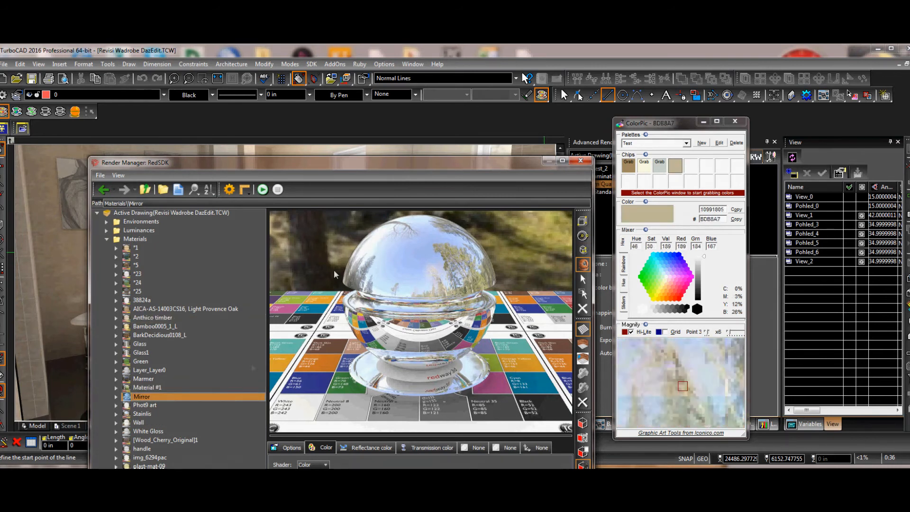
pyautogui.click(169, 388)
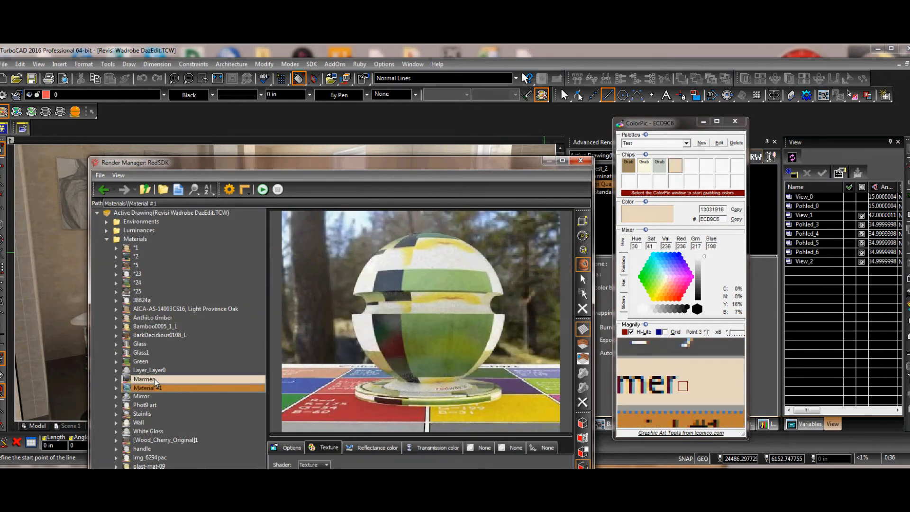
pyautogui.click(155, 380)
pyautogui.click(151, 370)
pyautogui.click(149, 362)
pyautogui.click(149, 353)
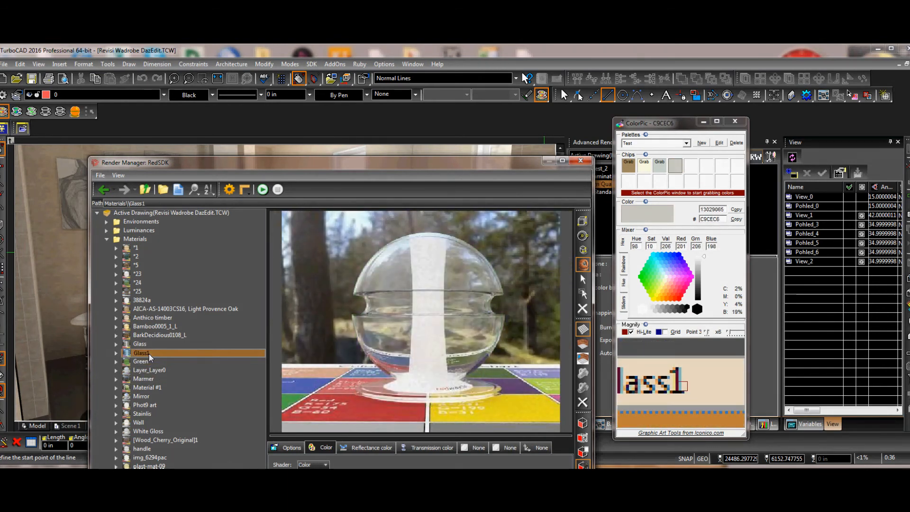
pyautogui.click(147, 344)
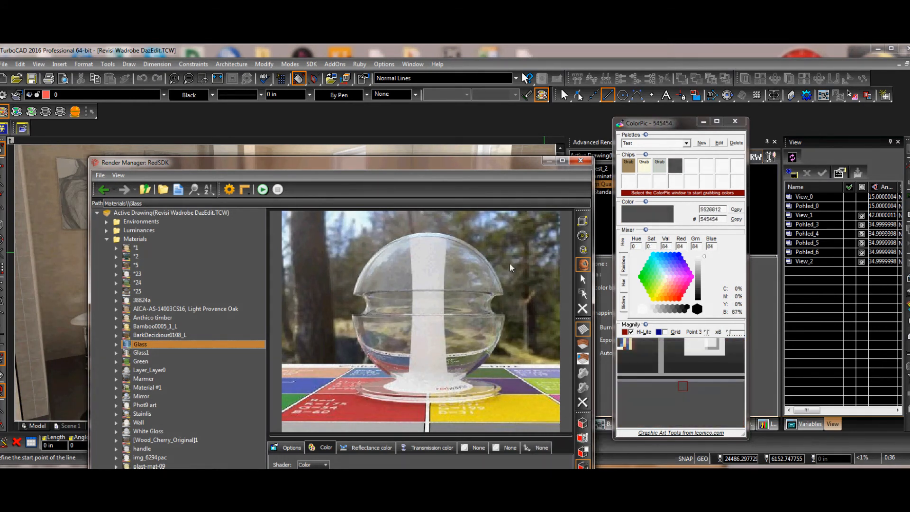
pyautogui.moveTo(388, 164); pyautogui.dragTo(370, 80)
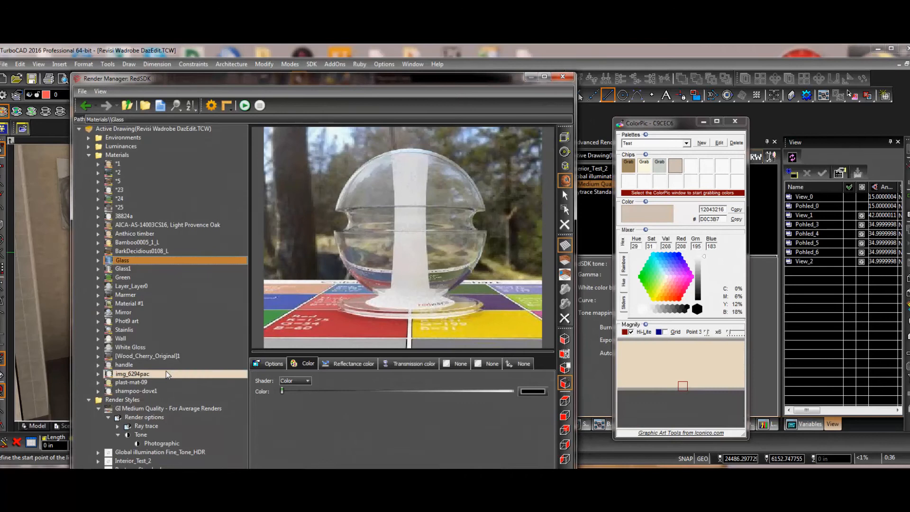
# Sample colours on the Mirror preview with ColorPic, and preview the Material #1, Marmer, plast-mat-09, img_6294pac and handle materials
pyautogui.click(124, 312)
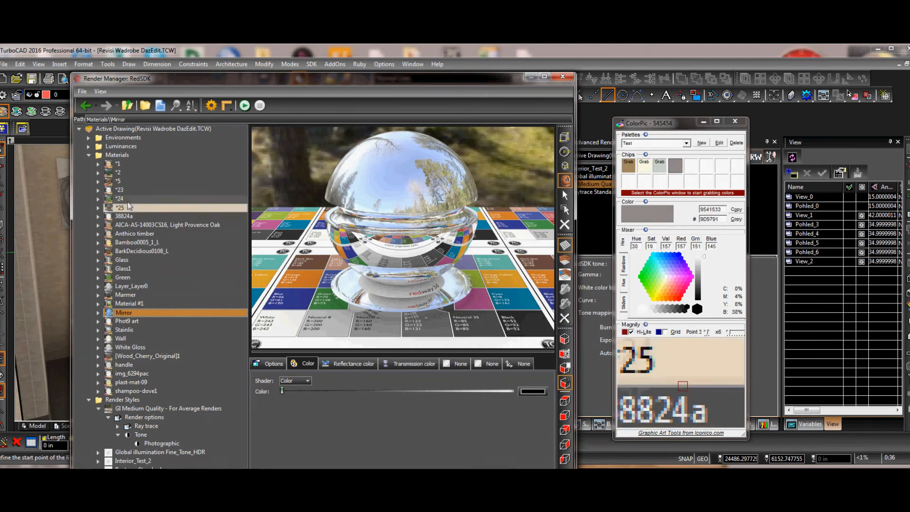
pyautogui.hotkey('ctrl', 'g')
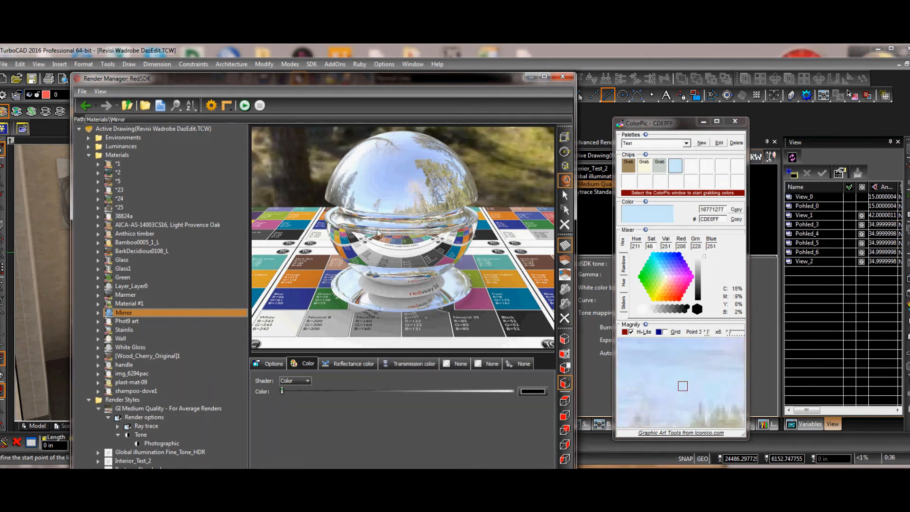
pyautogui.click(131, 304)
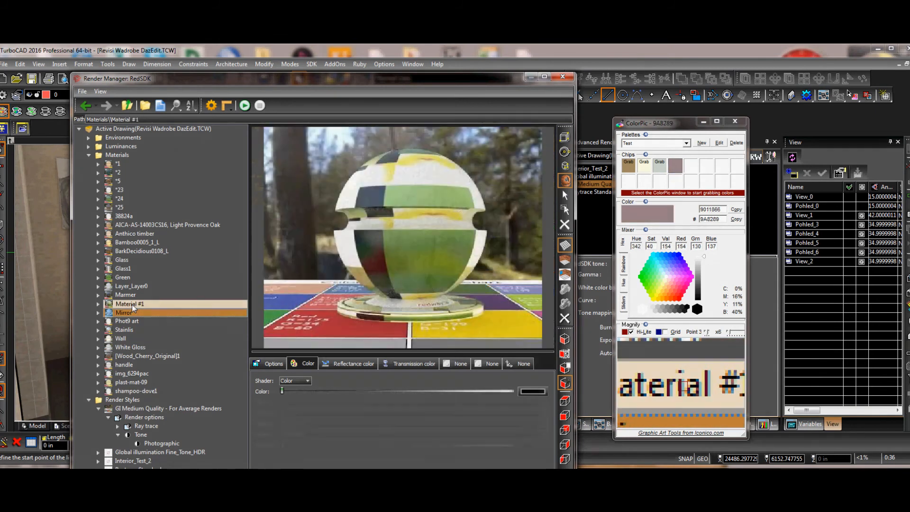
pyautogui.click(130, 294)
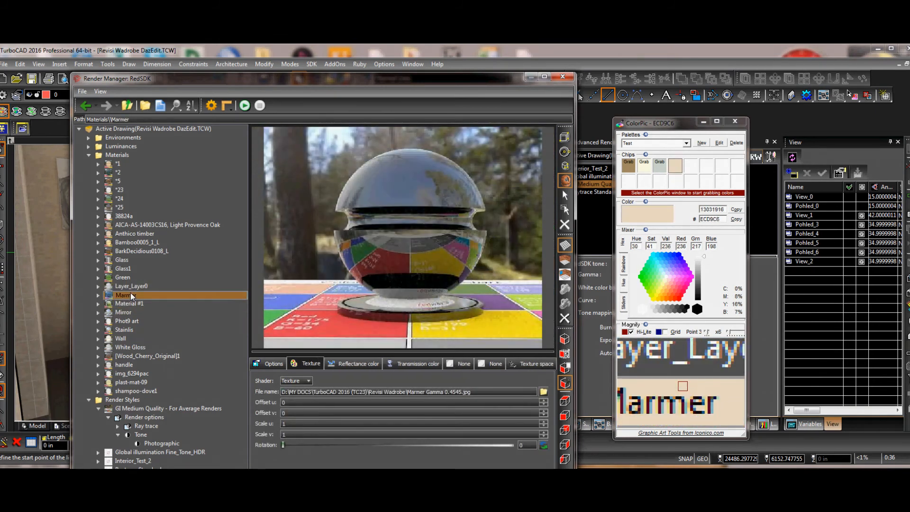
pyautogui.click(137, 383)
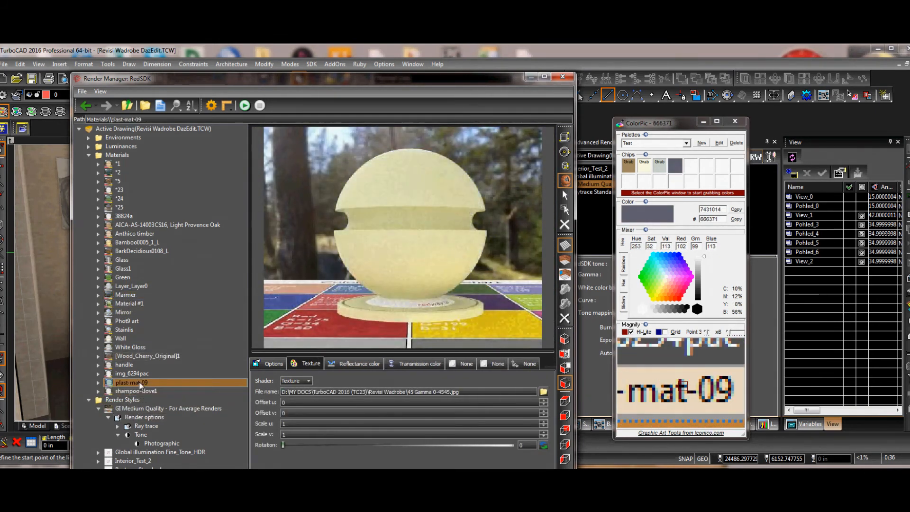
pyautogui.click(134, 374)
pyautogui.click(128, 366)
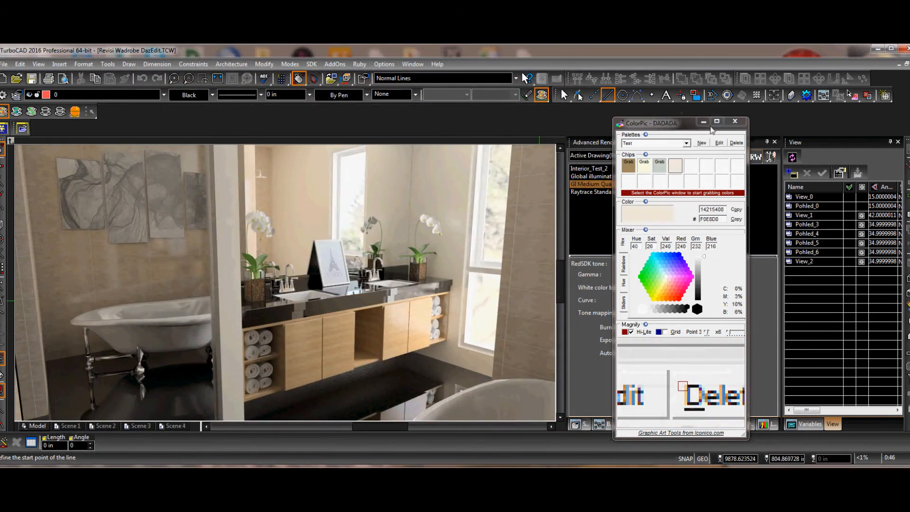
# Move ColorPic clear of the tone settings and open the GI Medium Quality - For Average Renders style in the RedSDK style editor
pyautogui.moveTo(680, 127); pyautogui.dragTo(683, 468)
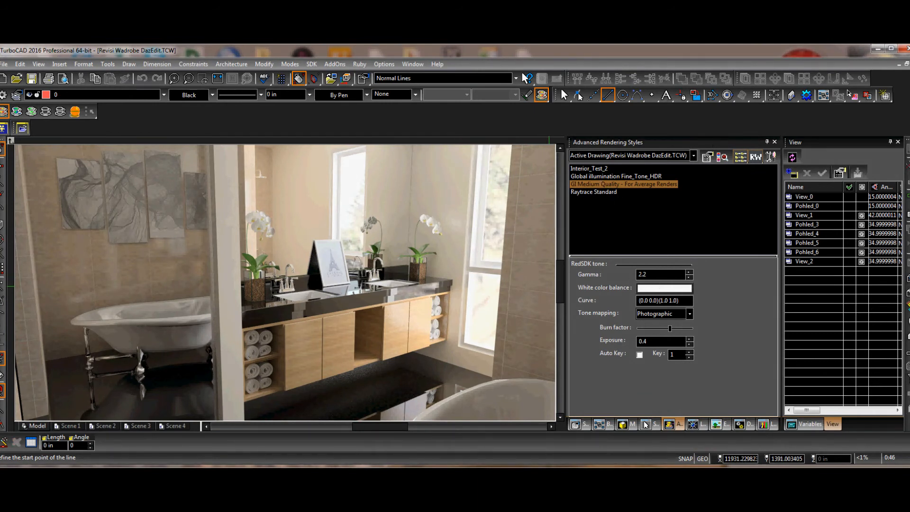
pyautogui.moveTo(683, 469); pyautogui.dragTo(690, 390)
pyautogui.rightClick(592, 184)
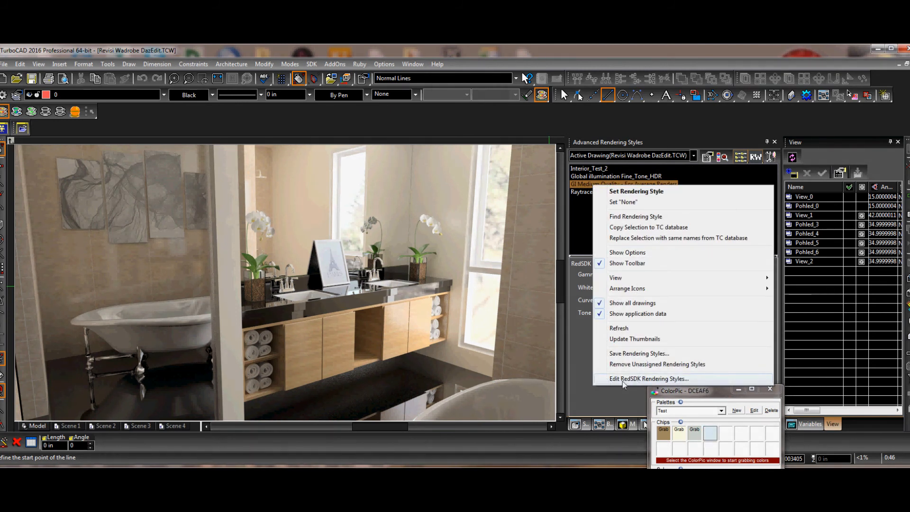
pyautogui.click(645, 379)
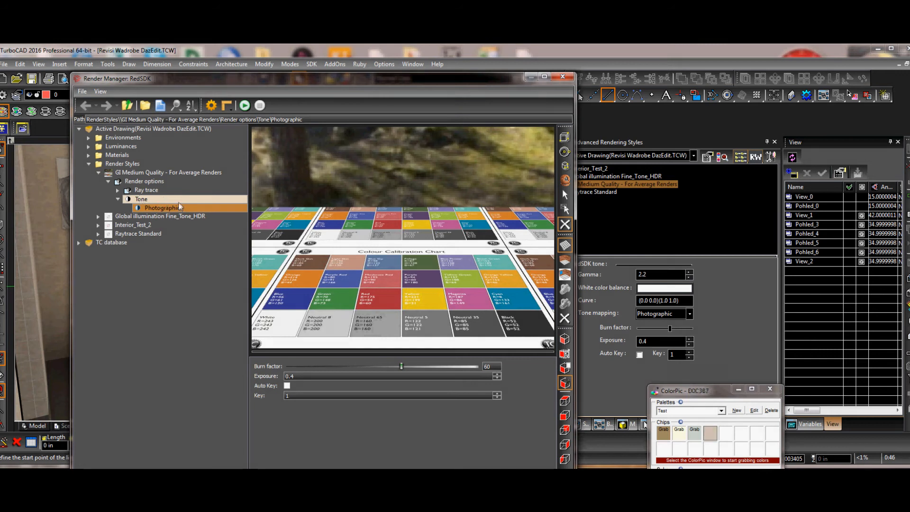
# Examine the style's Ray trace settings and the Render Style preview settings in Advanced Options, closing the dialog without changes
pyautogui.click(146, 190)
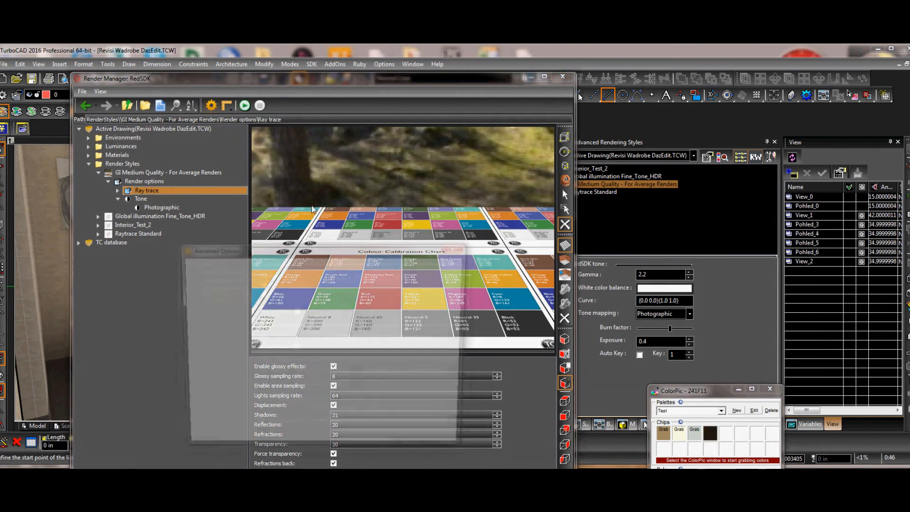
pyautogui.moveTo(344, 250); pyautogui.dragTo(411, 186)
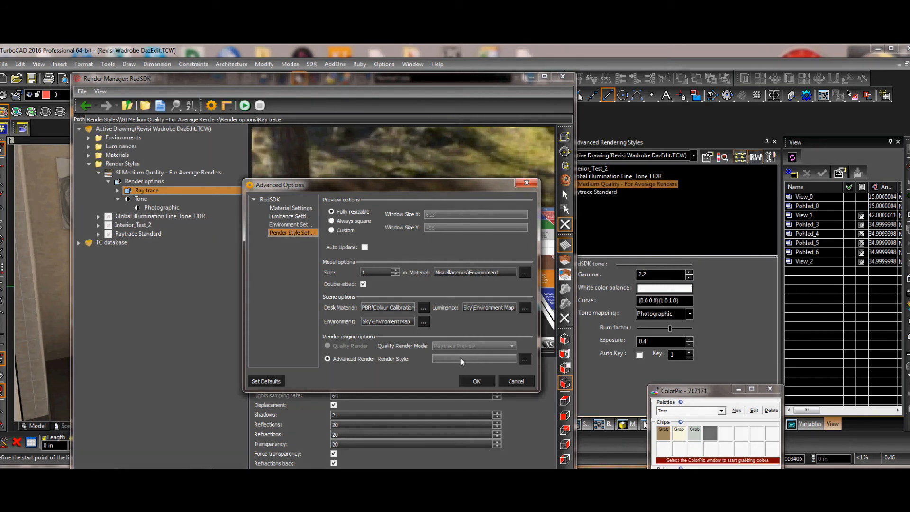
pyautogui.click(517, 380)
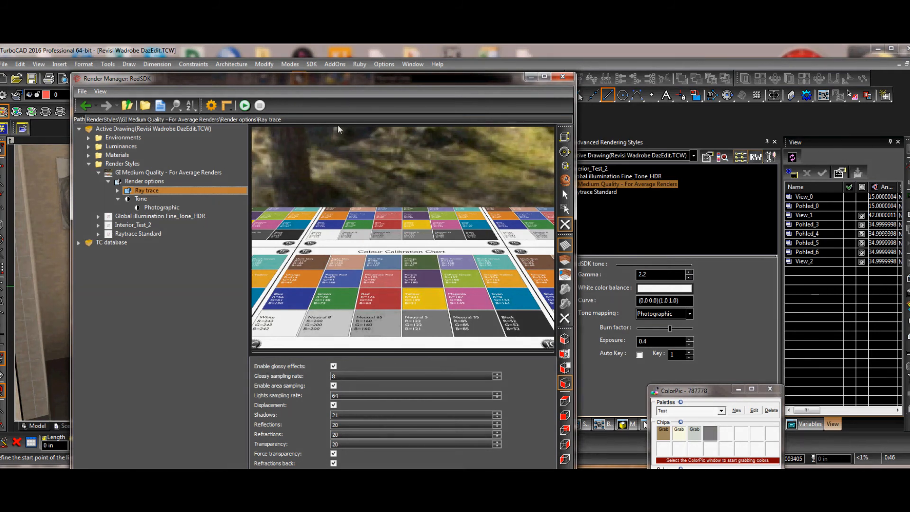
# Show the Wall material and examine its texture and reflectance color settings
pyautogui.click(89, 155)
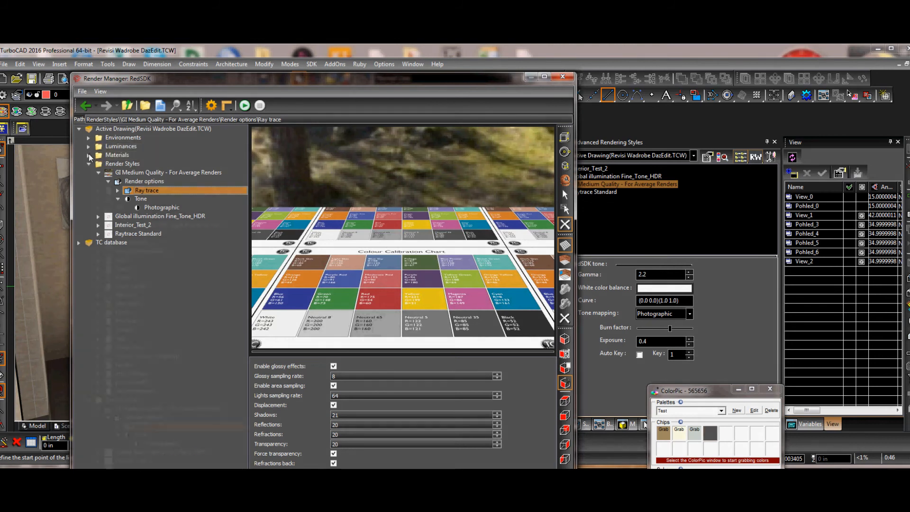
pyautogui.click(122, 338)
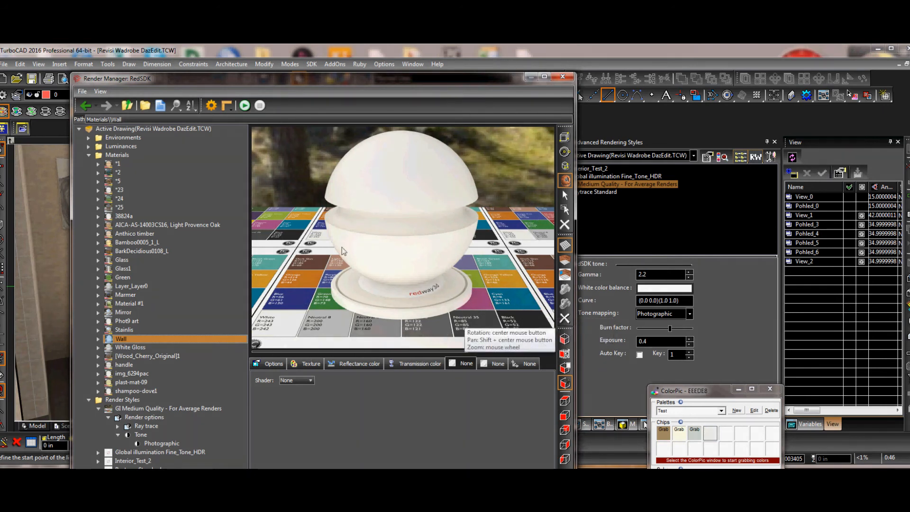
pyautogui.click(308, 363)
pyautogui.click(357, 364)
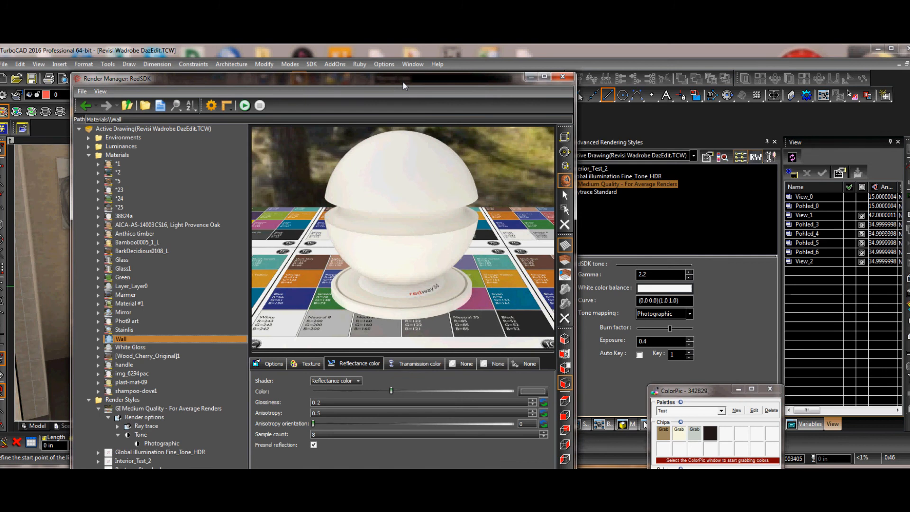
pyautogui.moveTo(404, 85)
pyautogui.mouseDown()
pyautogui.moveTo(414, 80)
pyautogui.moveTo(402, 71)
pyautogui.mouseUp()
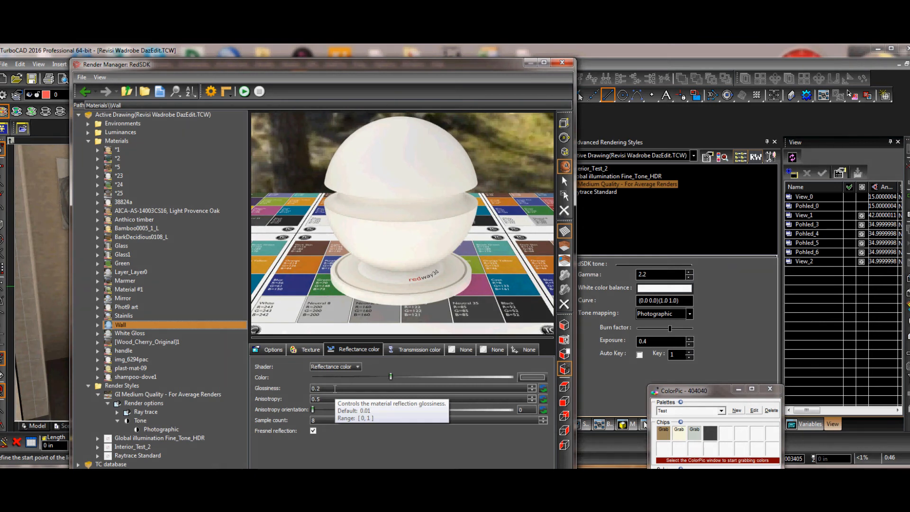
# Compare the Wall material's transmission color settings with its reflectance color settings, including IOR, glossiness, sample count and Fresnel reflection
pyautogui.click(417, 351)
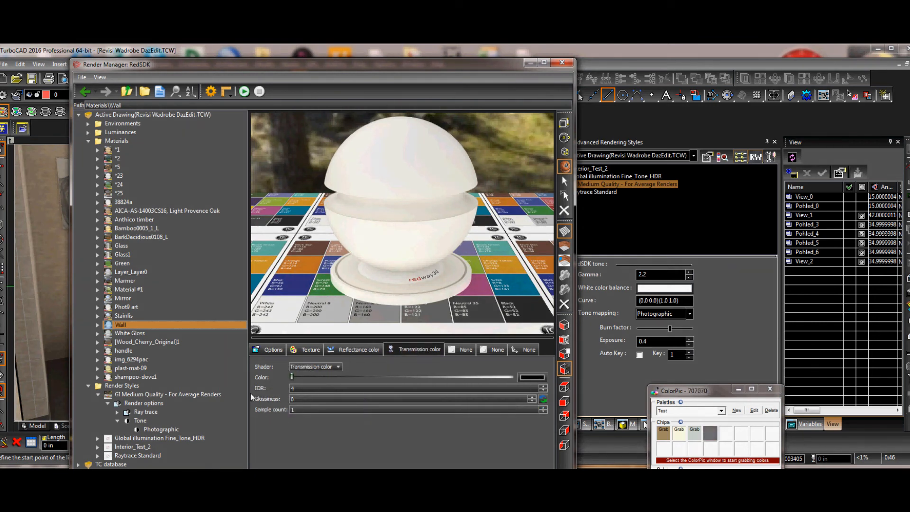
pyautogui.click(353, 349)
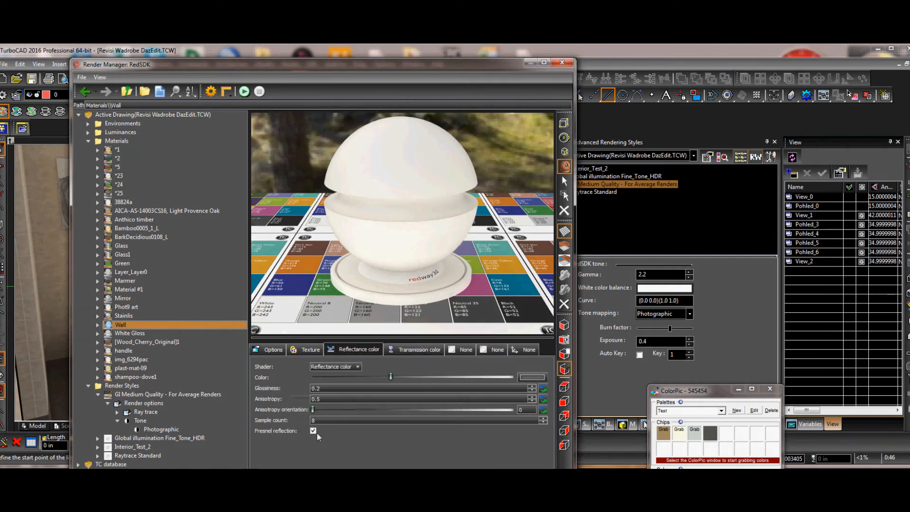
pyautogui.click(416, 350)
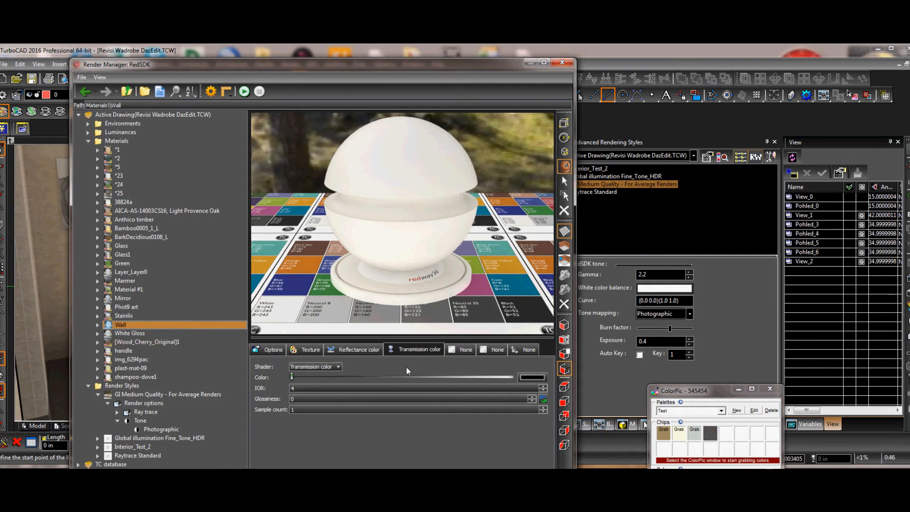
pyautogui.click(360, 352)
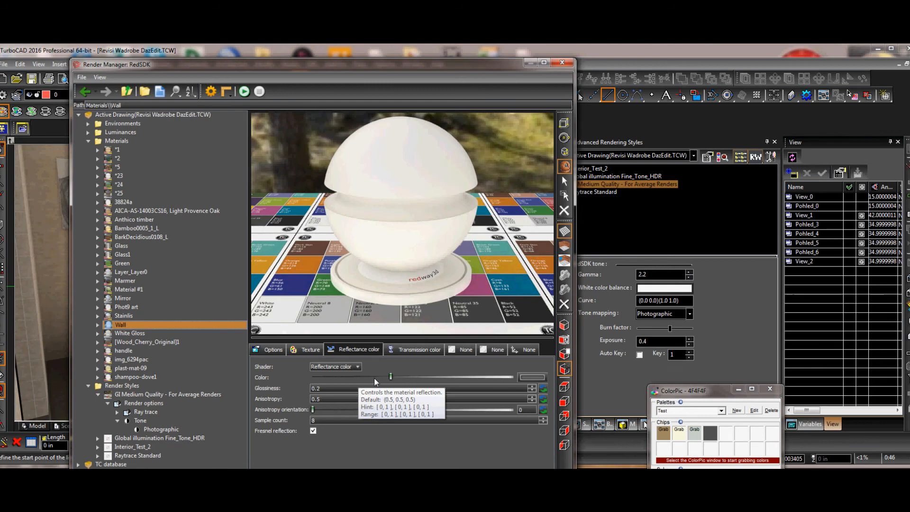
pyautogui.click(414, 349)
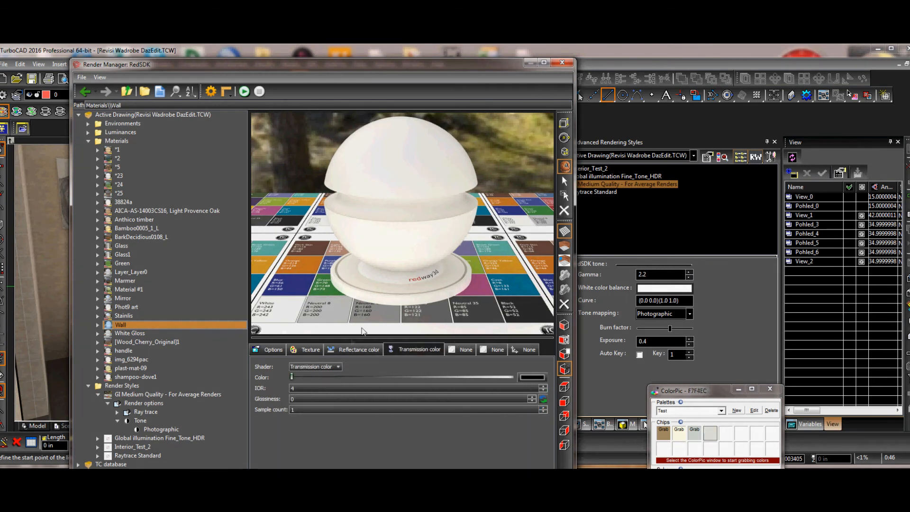
pyautogui.click(349, 349)
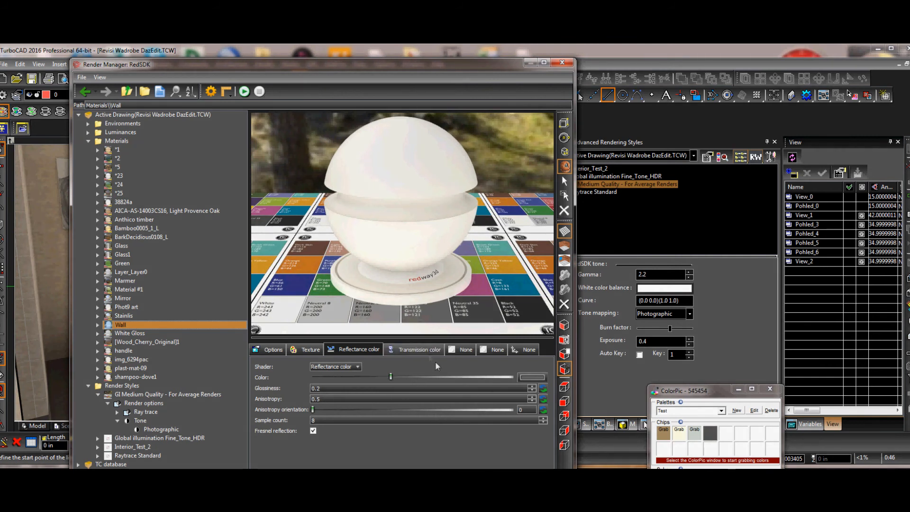
pyautogui.click(427, 350)
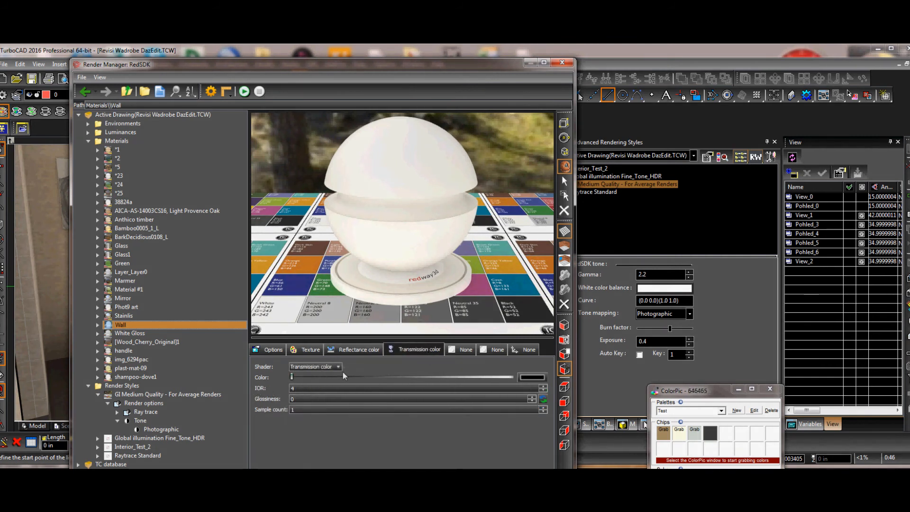
pyautogui.click(349, 350)
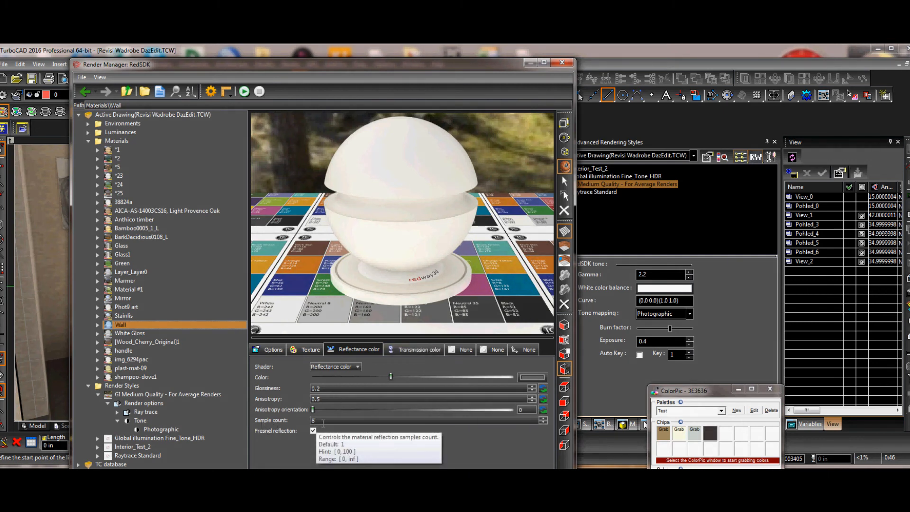
pyautogui.click(404, 353)
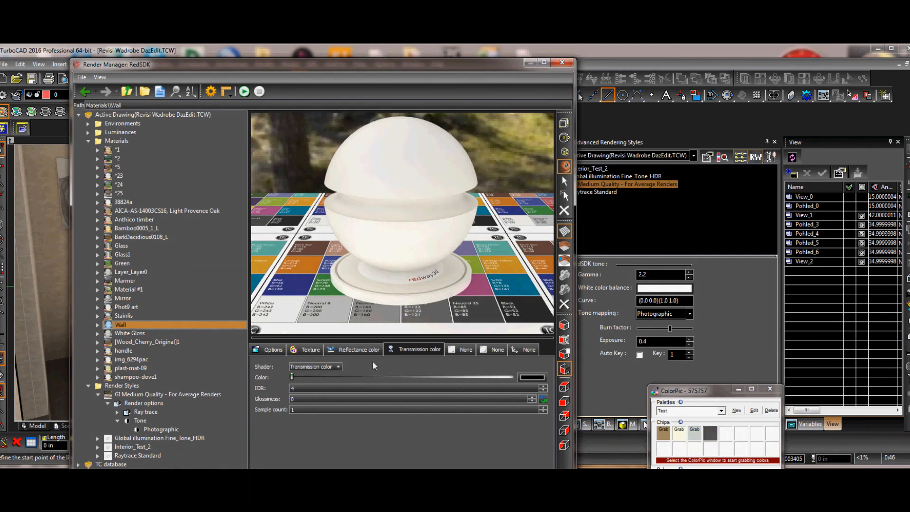
# Review the Wall material's reflectance color shader against its transmission color shader, relating both to the material preview
pyautogui.click(363, 350)
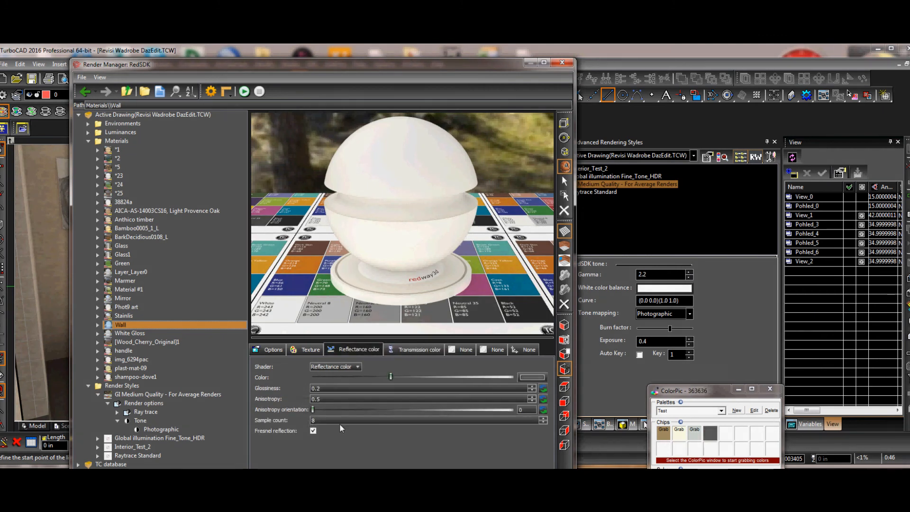
pyautogui.click(422, 346)
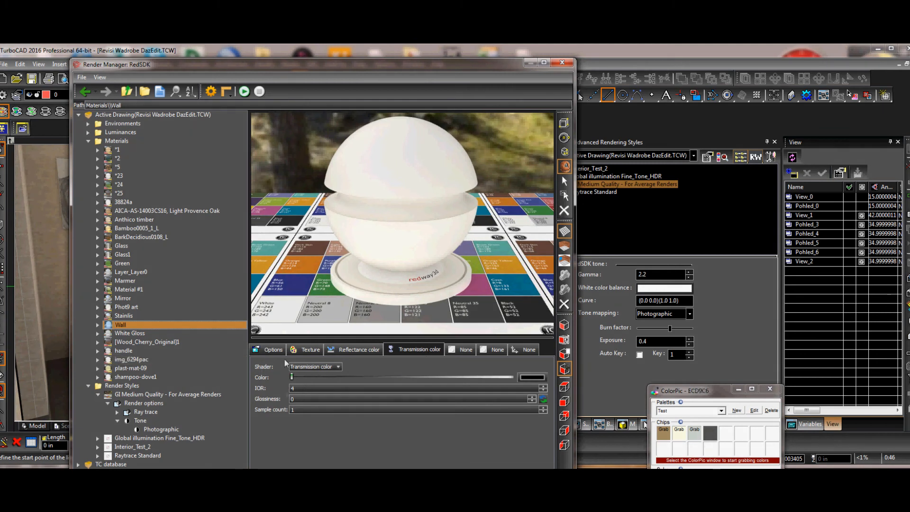
pyautogui.click(364, 351)
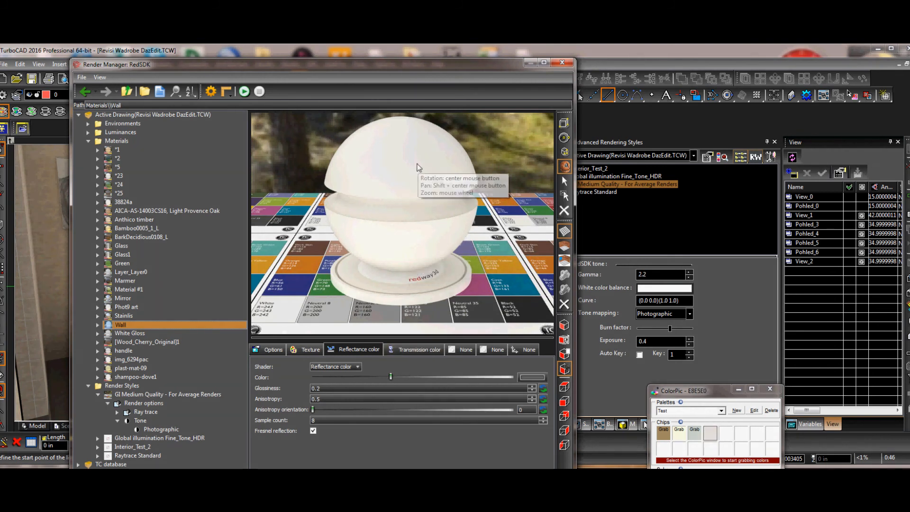
pyautogui.click(425, 354)
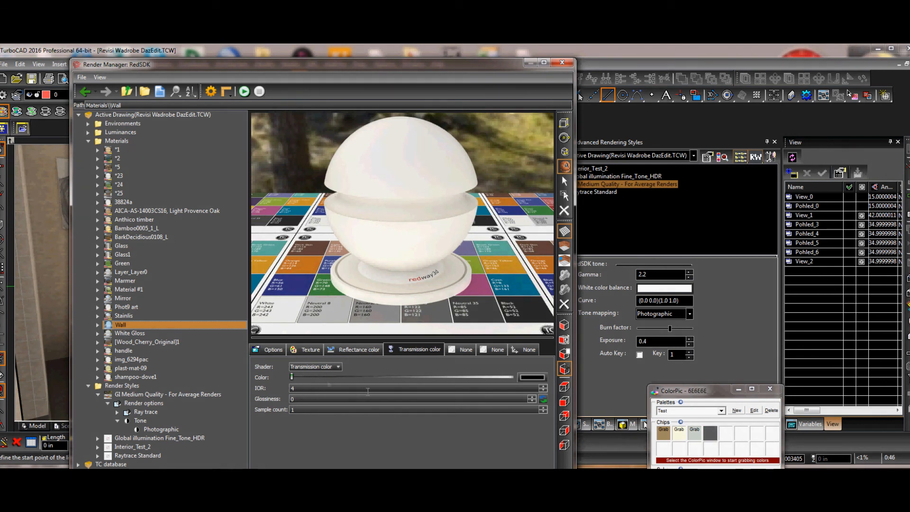
pyautogui.click(353, 349)
pyautogui.click(437, 349)
pyautogui.click(345, 353)
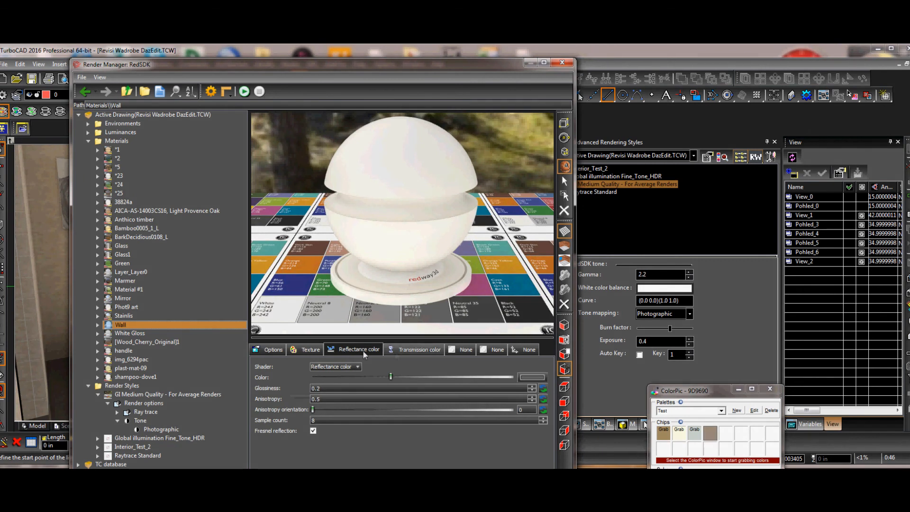
pyautogui.click(416, 349)
pyautogui.click(355, 352)
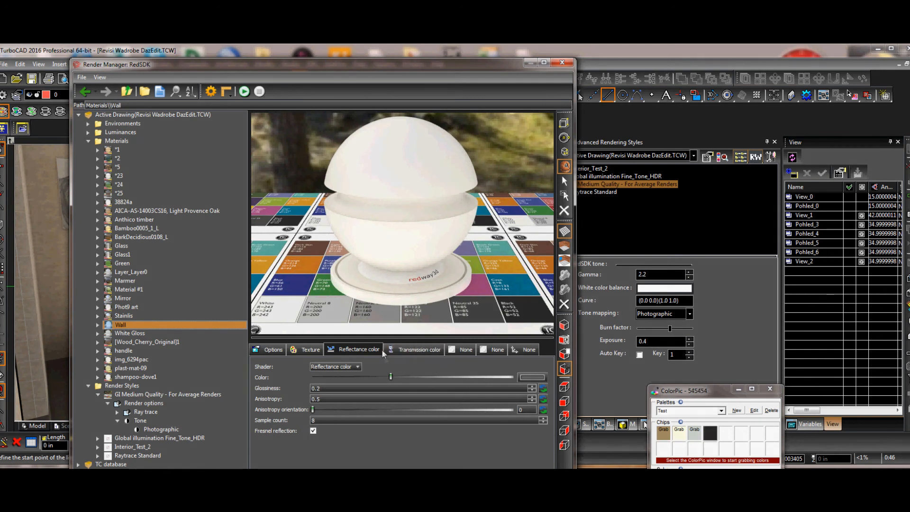
# Examine the Wall material's double-sided and caustics options alongside its texture and reflectance color settings, and move the Render Manager window slightly upward
pyautogui.click(275, 351)
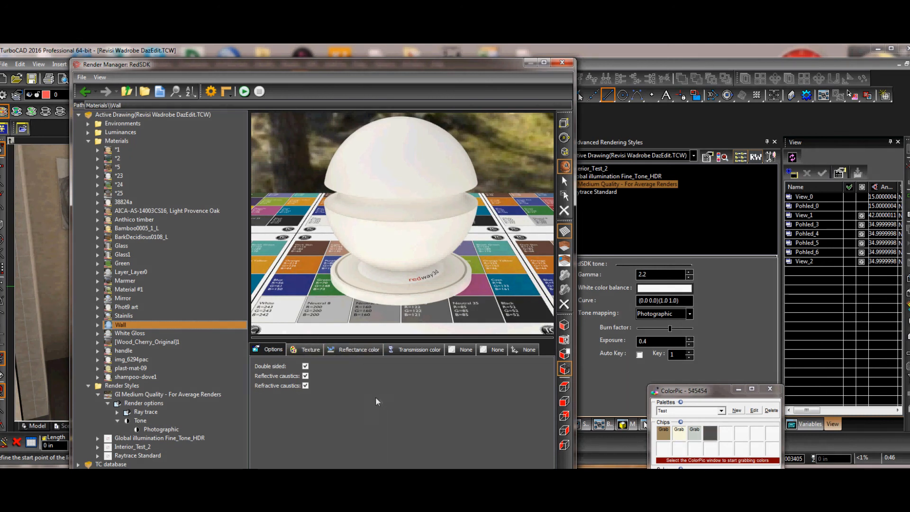
pyautogui.click(356, 352)
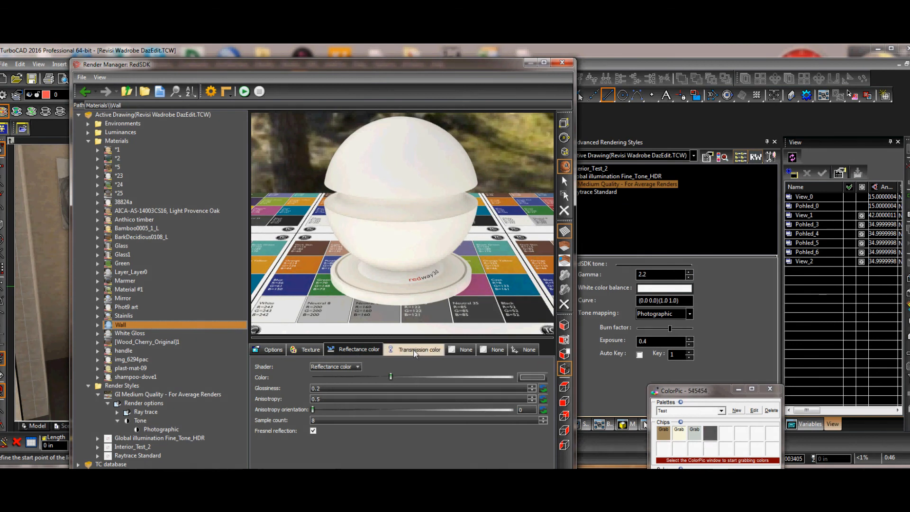
pyautogui.click(304, 351)
pyautogui.click(268, 350)
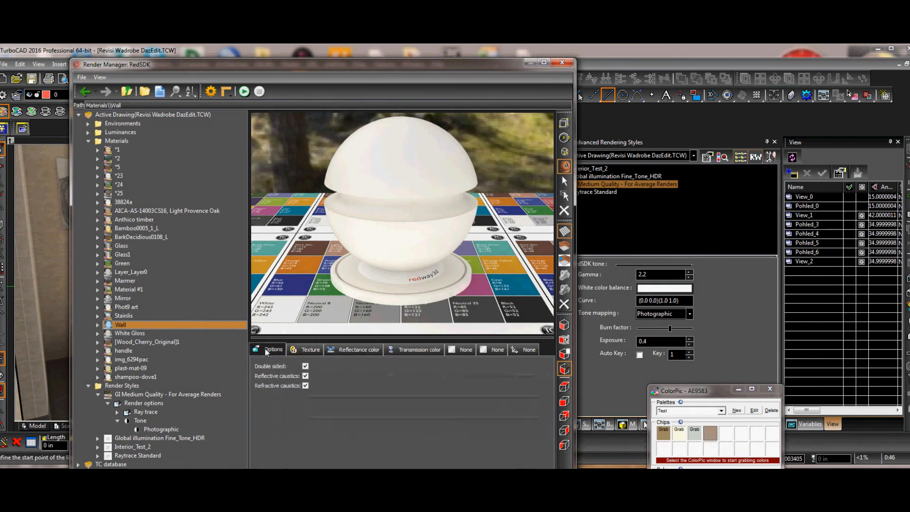
pyautogui.click(306, 351)
pyautogui.click(360, 351)
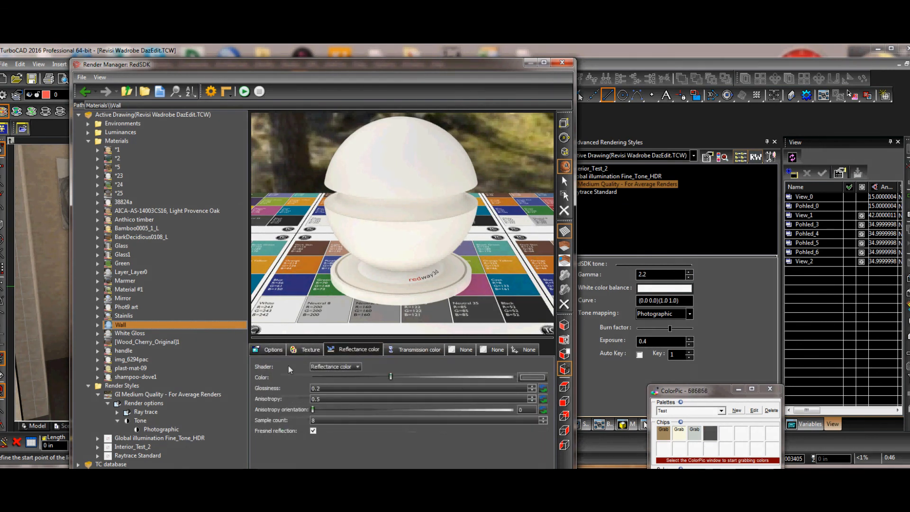
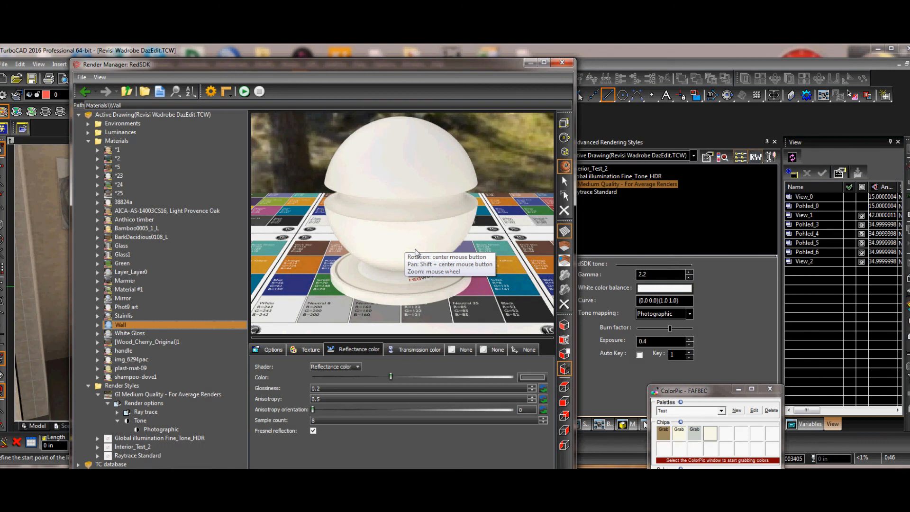
pyautogui.moveTo(404, 67); pyautogui.dragTo(408, 61)
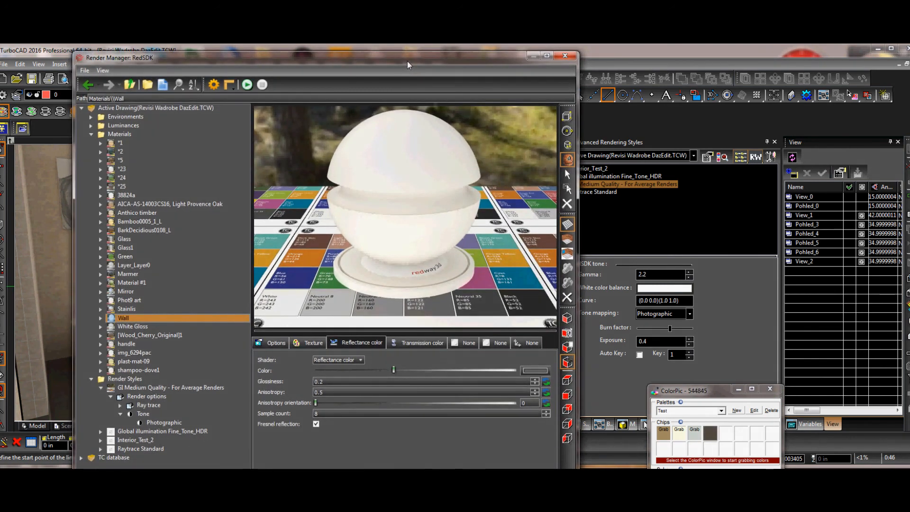